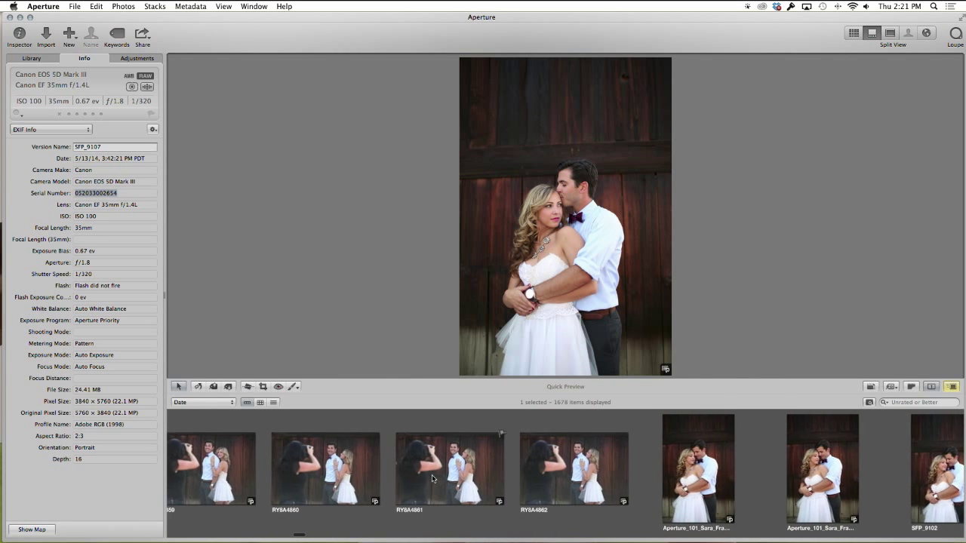
pyautogui.hscroll(-4, 432, 478)
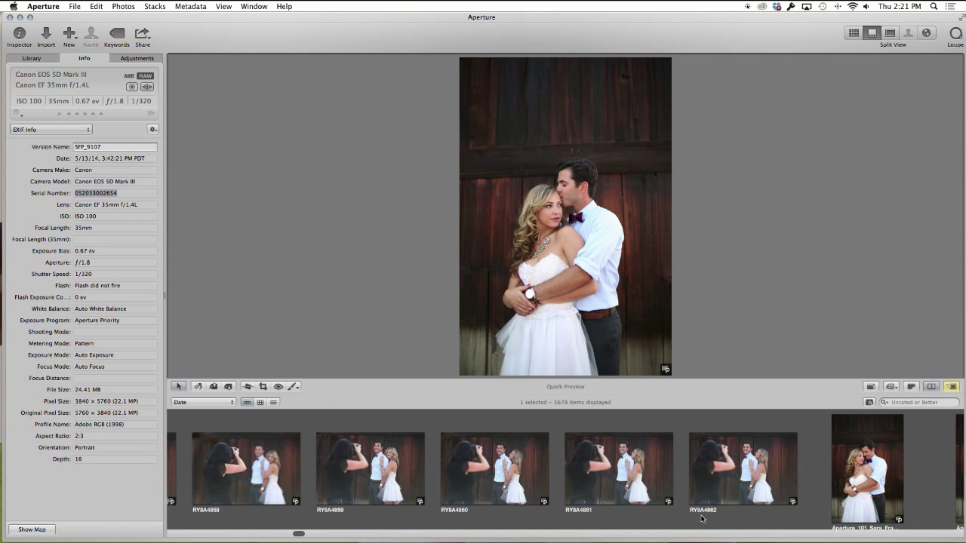
# Step: Review the wedding shoot in the filmstrip, then show the Library's projects and albums in the sidebar
pyautogui.hscroll(8, 716, 478)
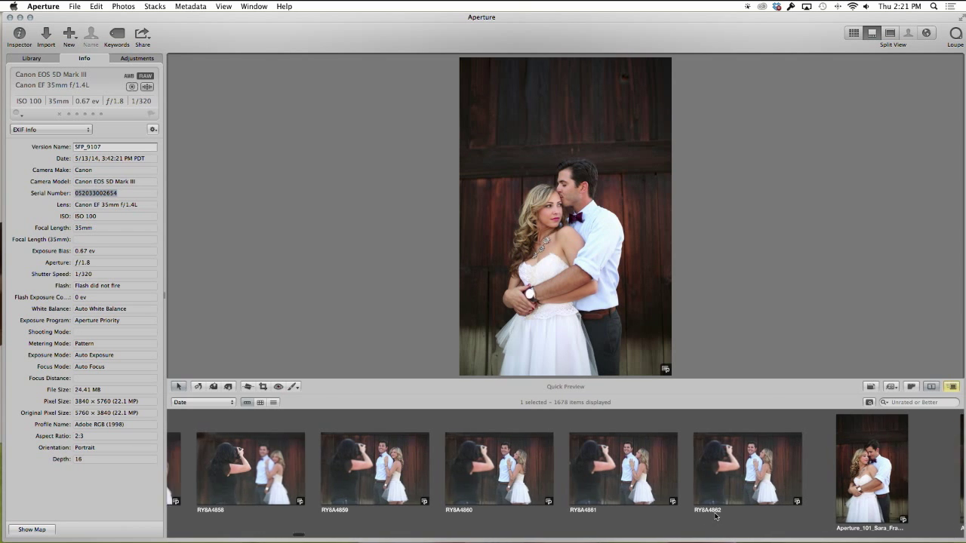
pyautogui.hscroll(10, 715, 517)
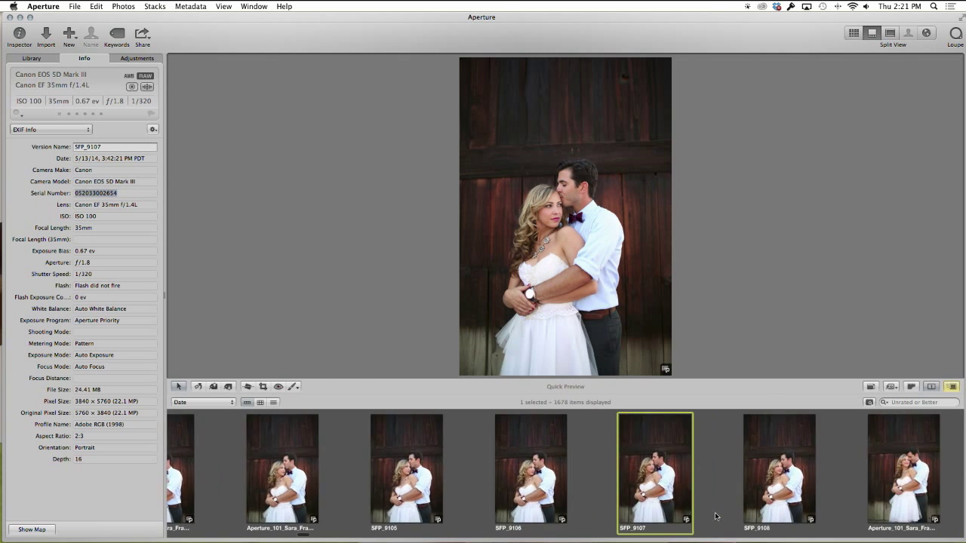
pyautogui.hscroll(10, 812, 496)
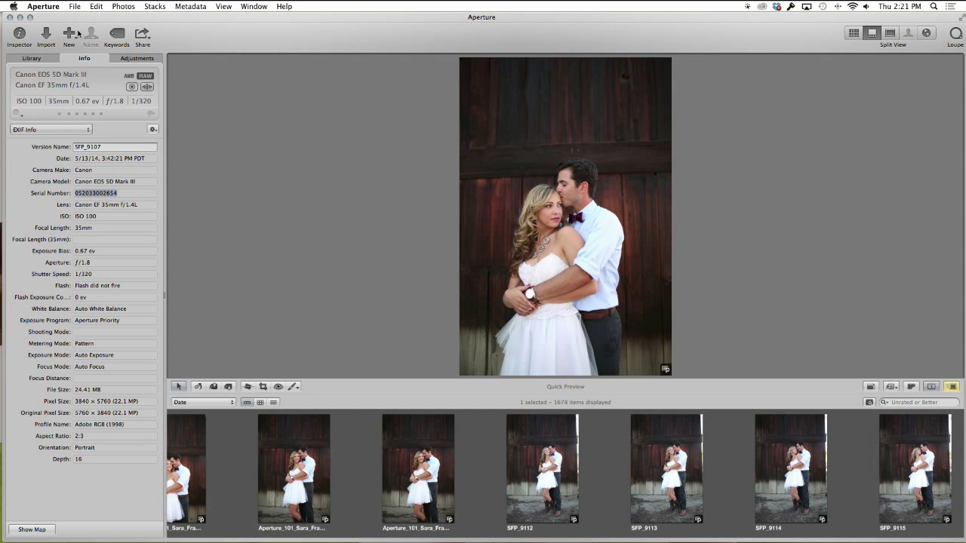
pyautogui.click(39, 60)
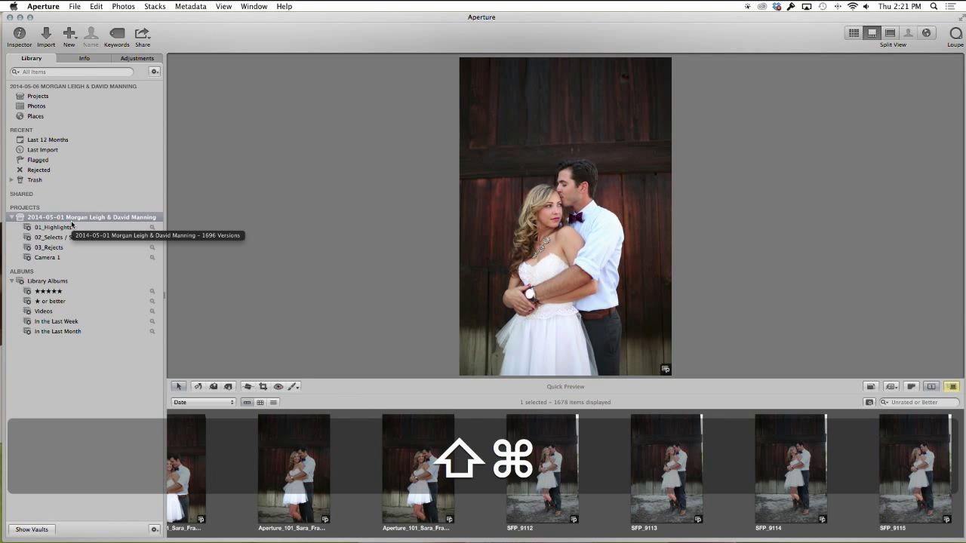
# Step: Create a smart album named 'Camera 2' plus the second photographer's name and select it
pyautogui.press('shift+super+l')
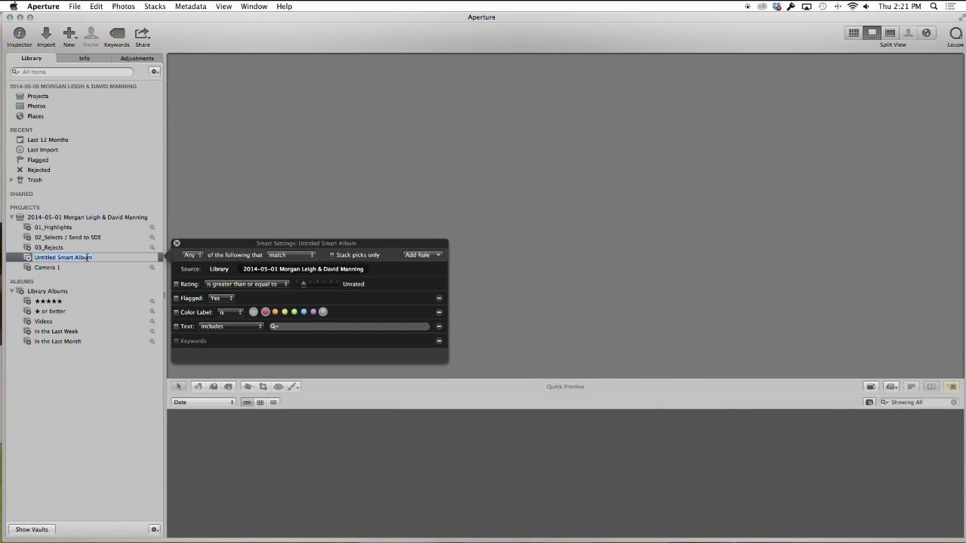
pyautogui.write('Car')
pyautogui.press('BackSpace')
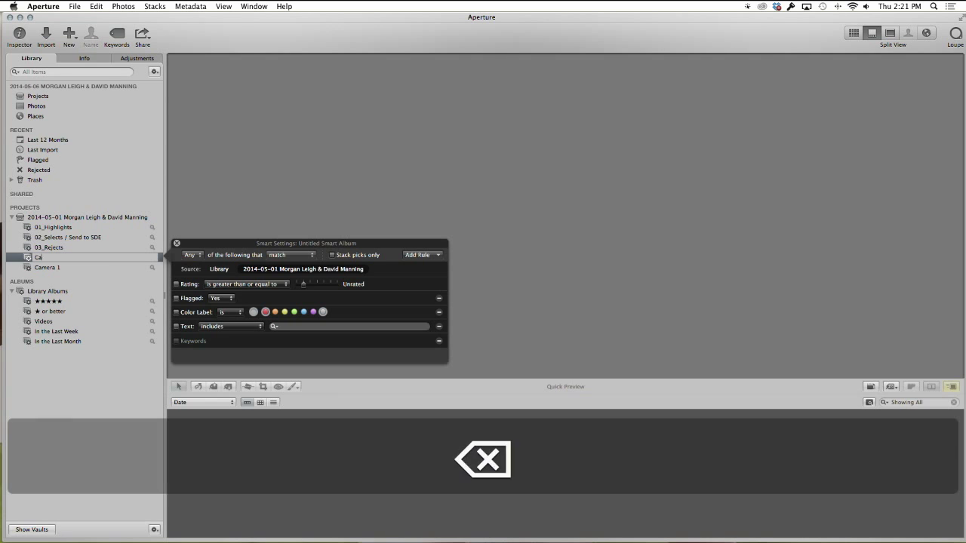
pyautogui.write('mera ')
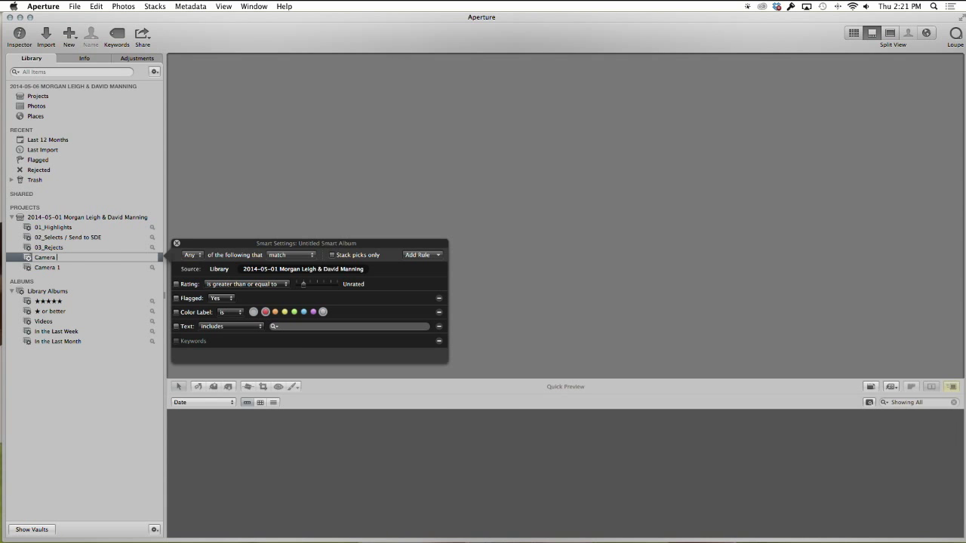
pyautogui.write('2 ')
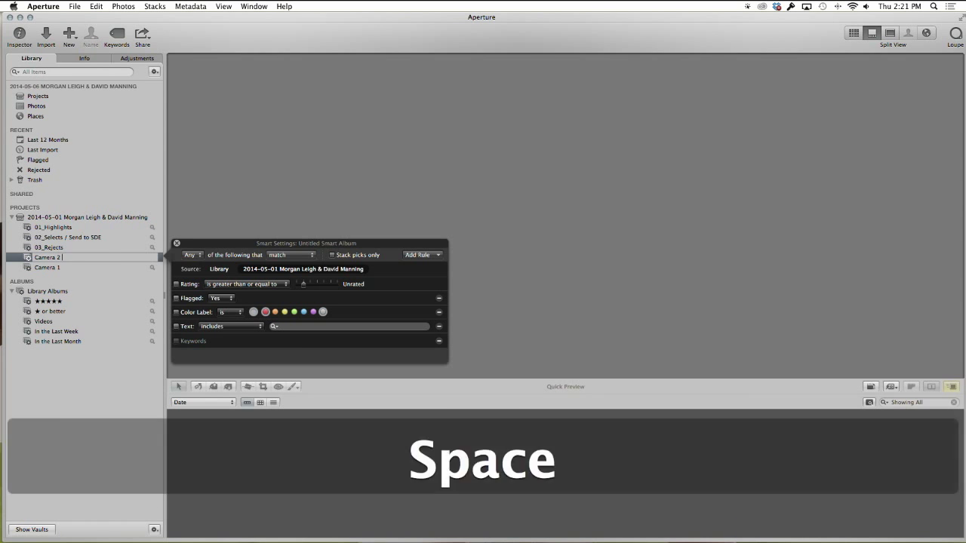
pyautogui.write('– Sara')
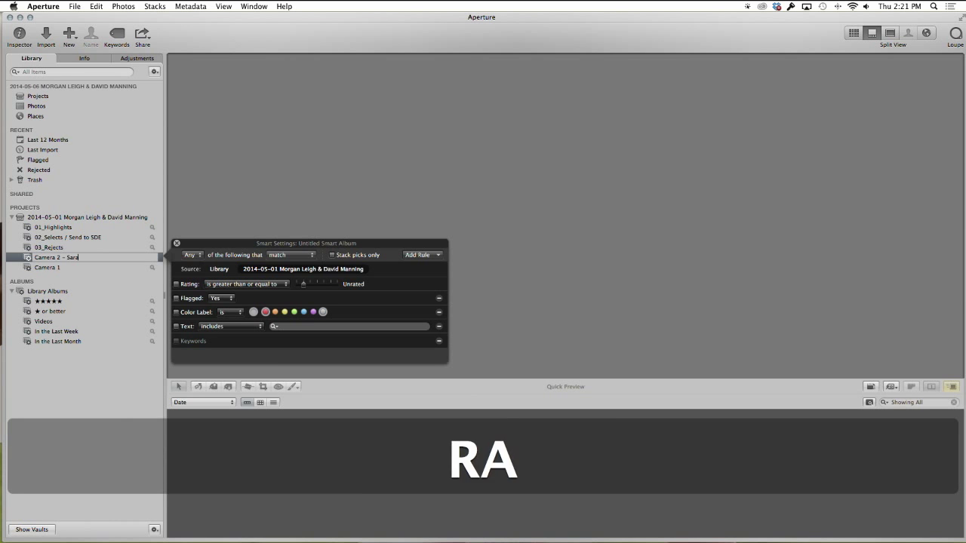
pyautogui.press('Return')
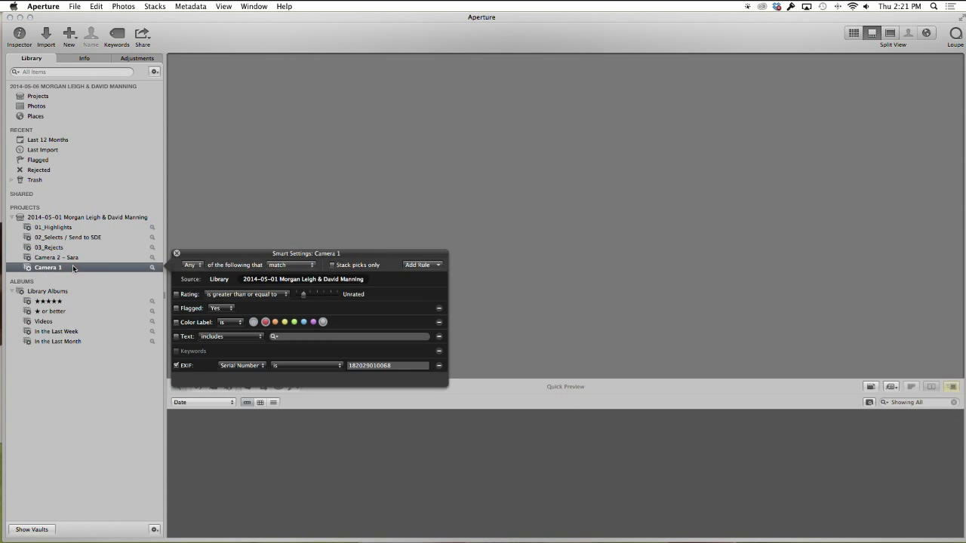
pyautogui.click(121, 257)
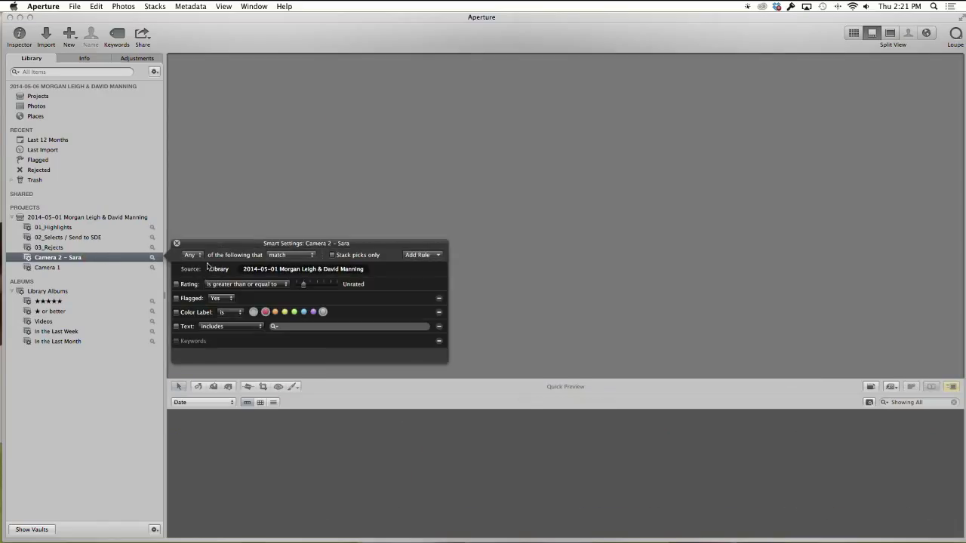
# Step: Add an EXIF rule 'Serial Number is' the pasted camera serial so the album lists 1520 photos
pyautogui.click(416, 255)
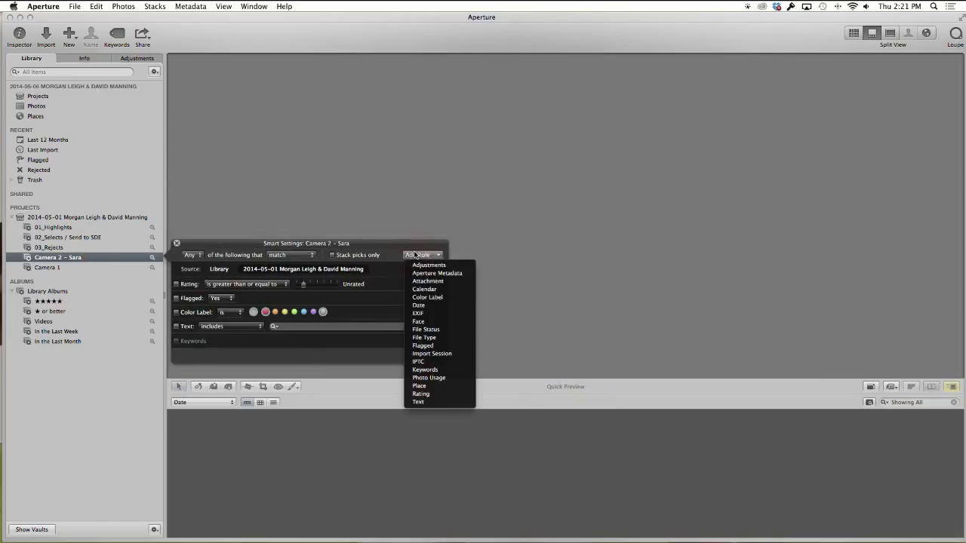
pyautogui.click(427, 316)
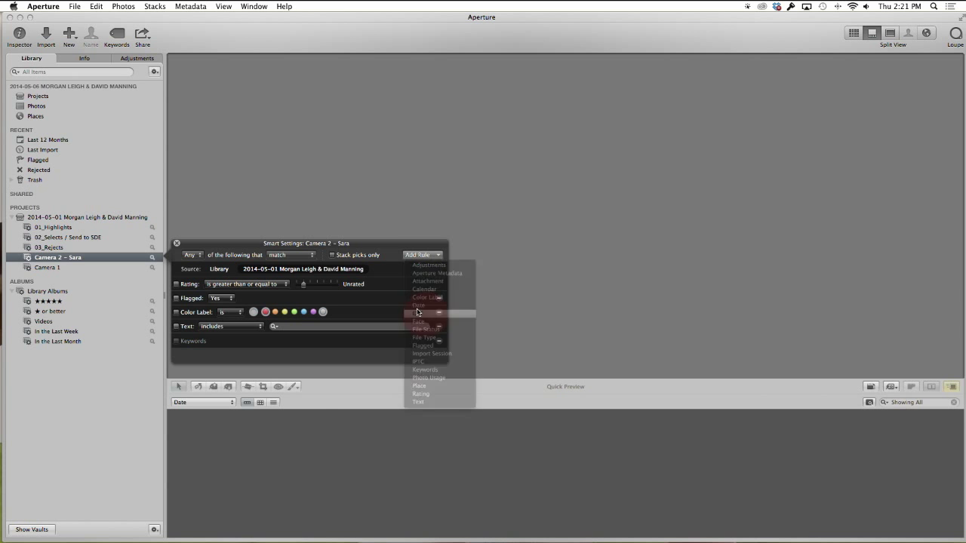
pyautogui.click(242, 357)
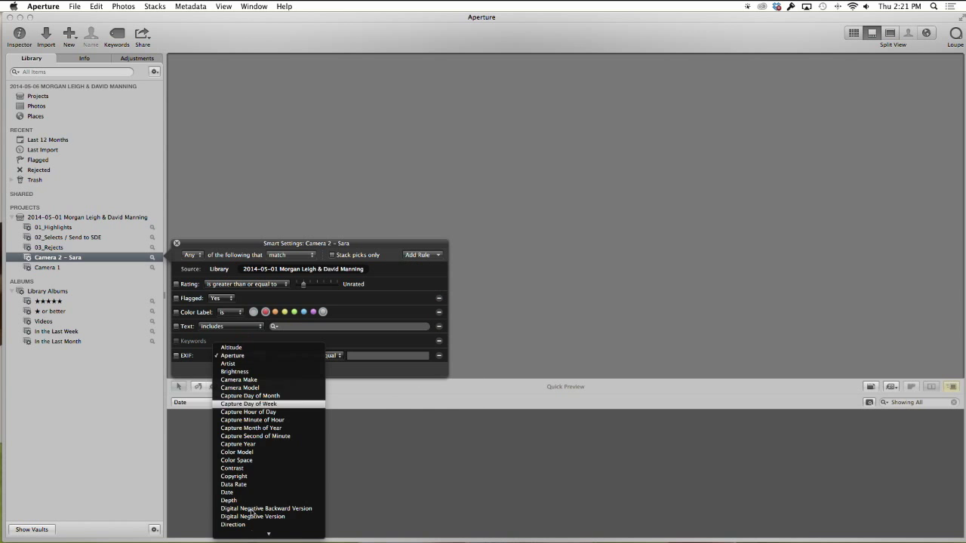
pyautogui.scroll(-10, 268, 453)
pyautogui.scroll(-10, 267, 453)
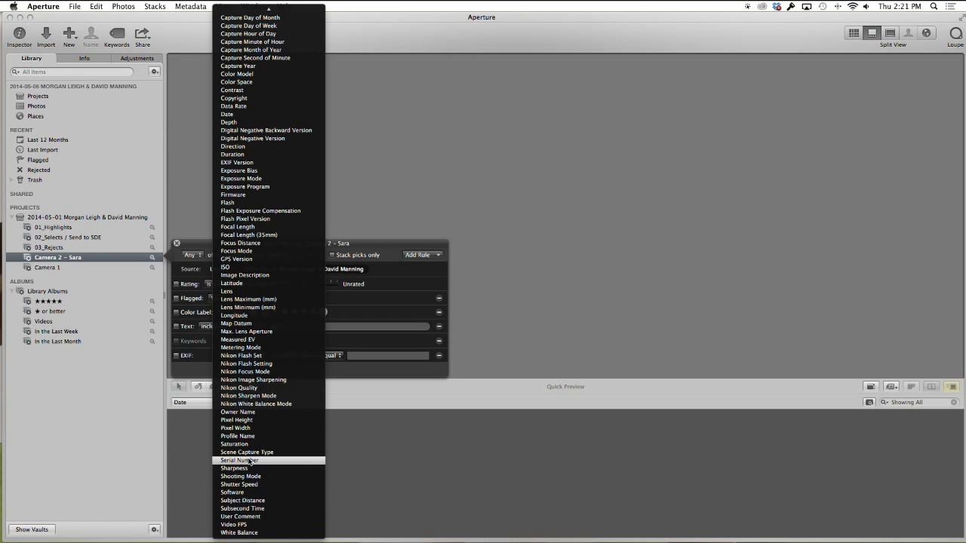
pyautogui.click(249, 461)
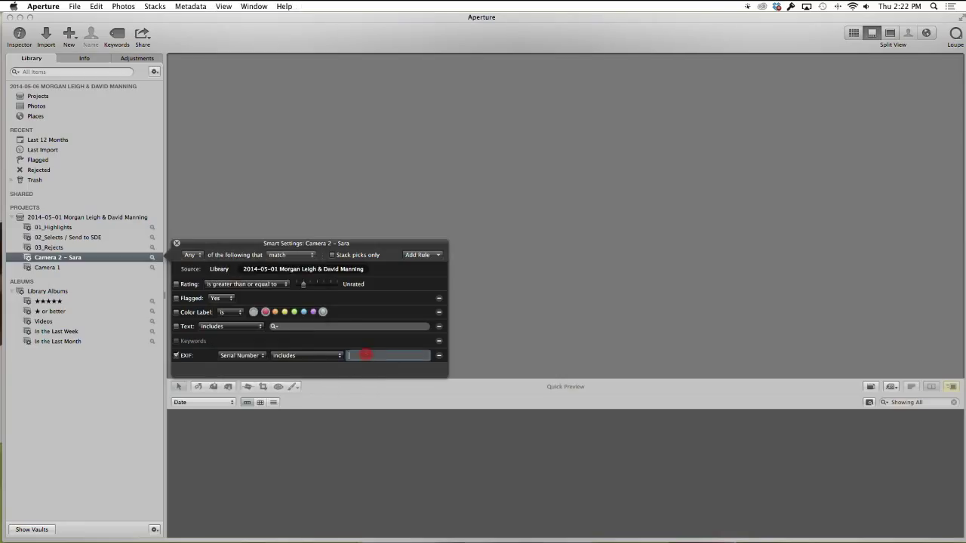
pyautogui.click(302, 354)
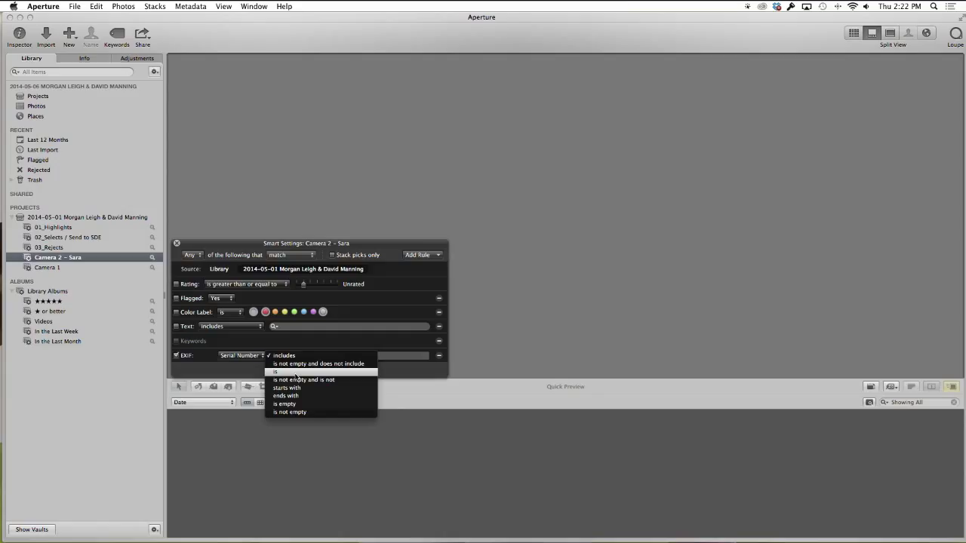
pyautogui.click(296, 375)
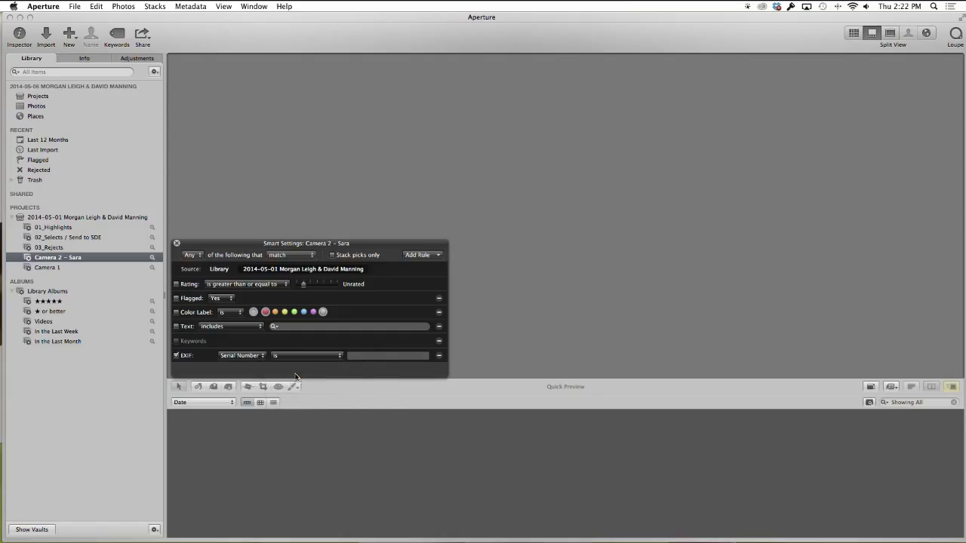
pyautogui.click(369, 357)
pyautogui.press('super+v')
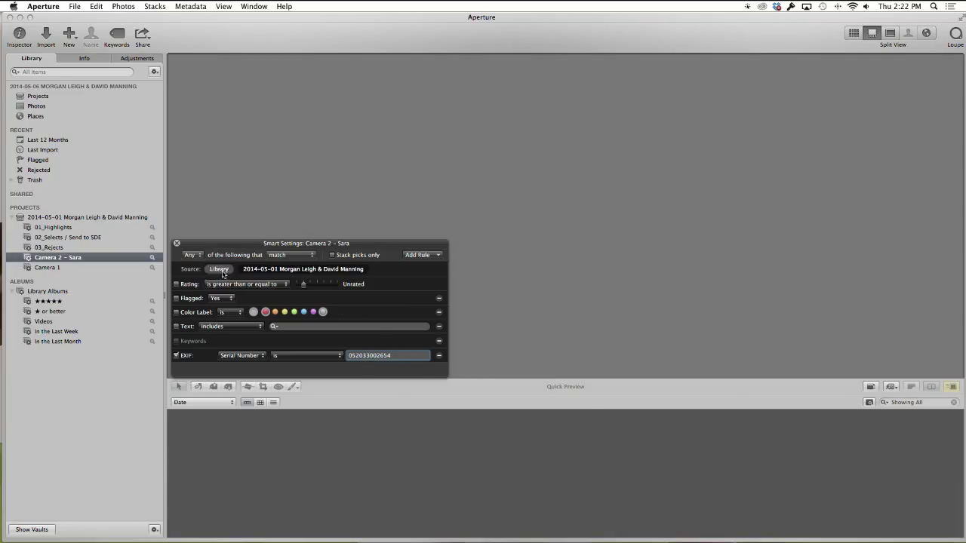
pyautogui.click(288, 270)
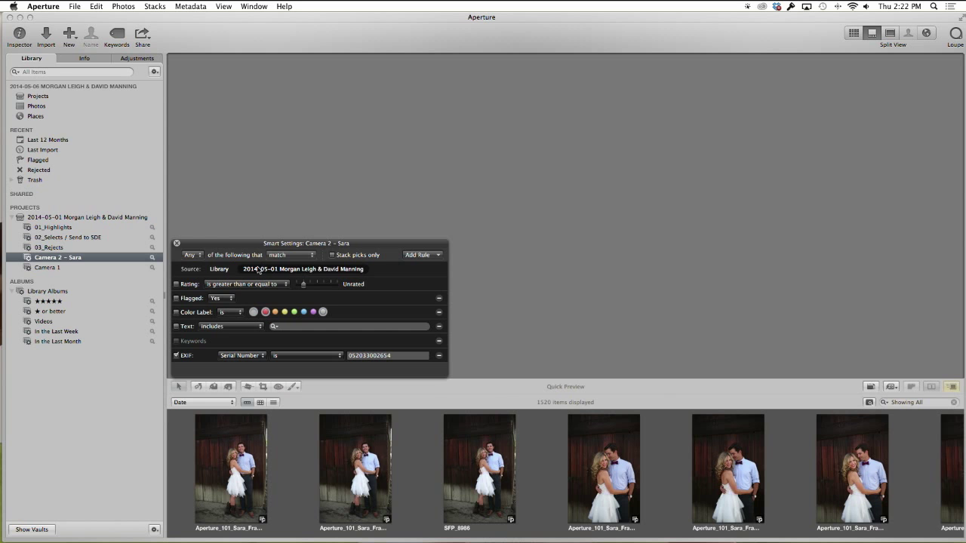
pyautogui.click(177, 244)
pyautogui.rightClick(256, 437)
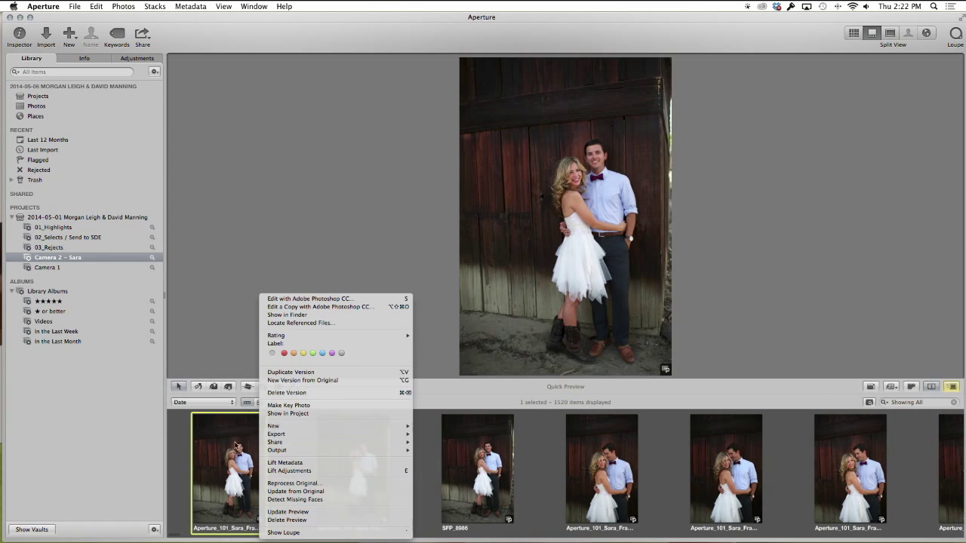
pyautogui.click(234, 451)
pyautogui.scroll(-5, 234, 452)
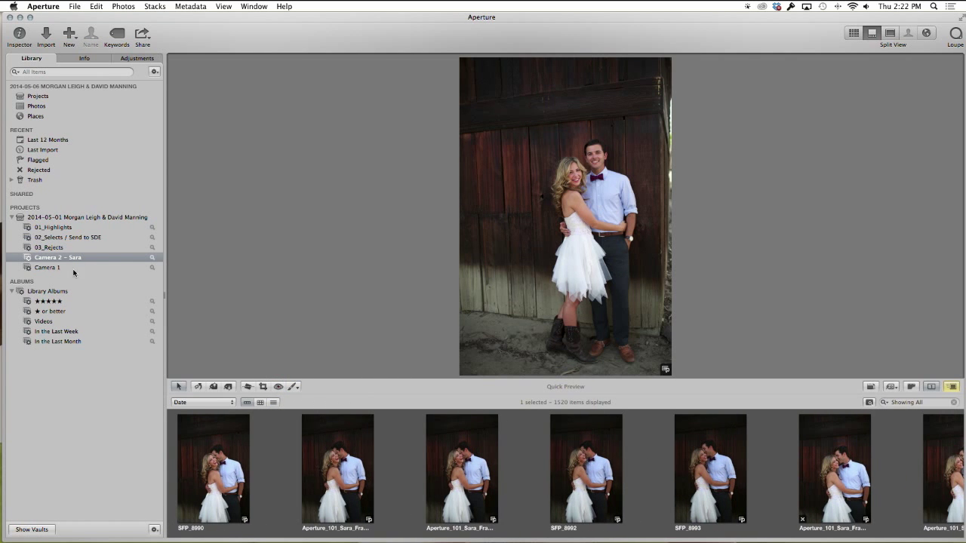
pyautogui.click(74, 268)
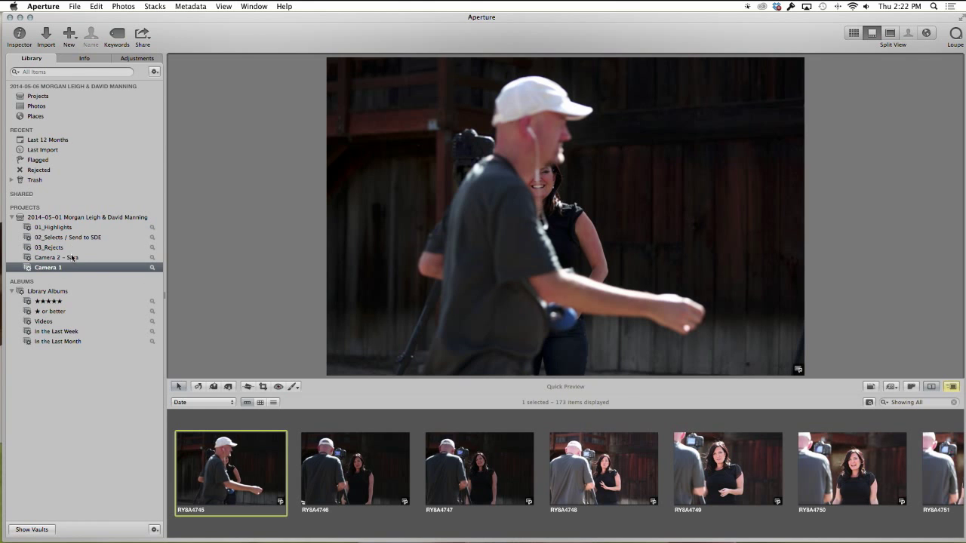
pyautogui.click(73, 258)
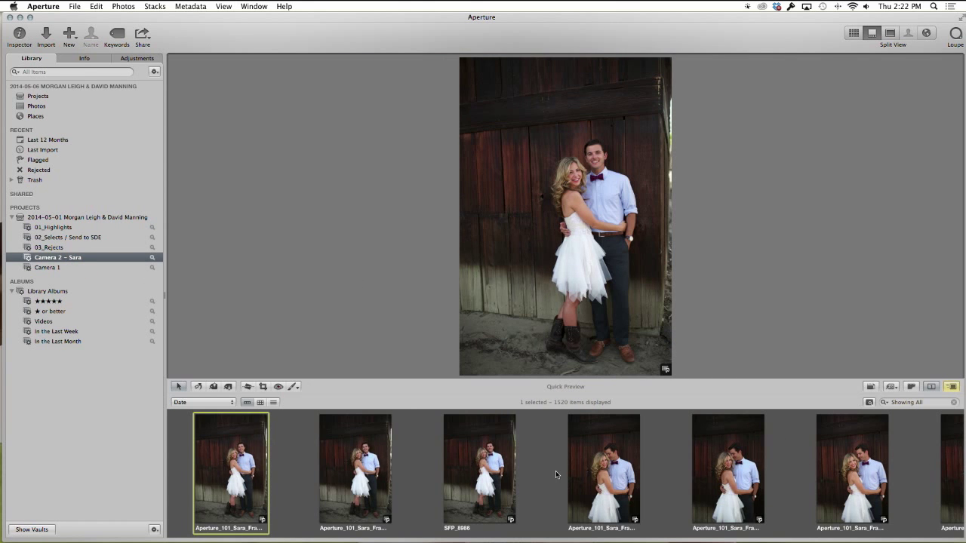
pyautogui.hscroll(1, 682, 466)
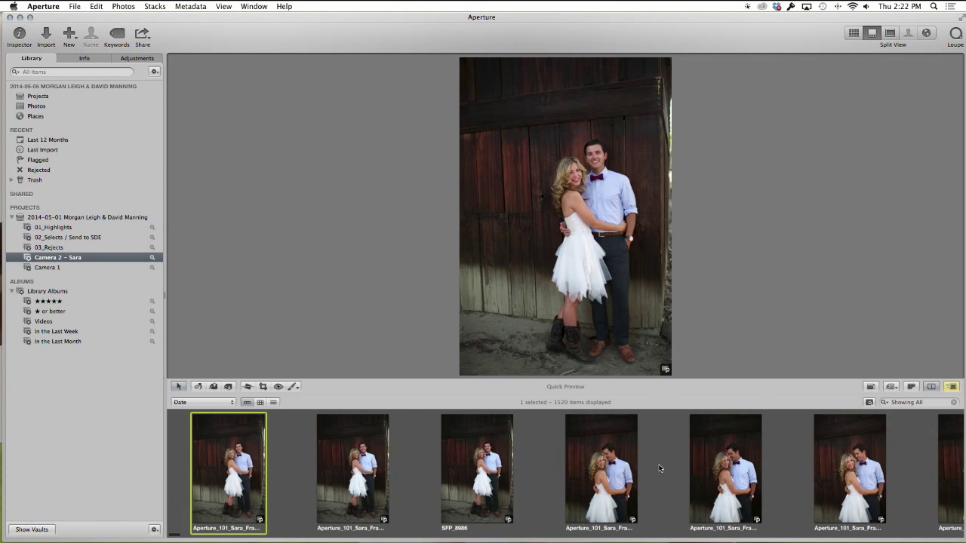
pyautogui.hscroll(2, 659, 468)
pyautogui.hscroll(-2, 659, 468)
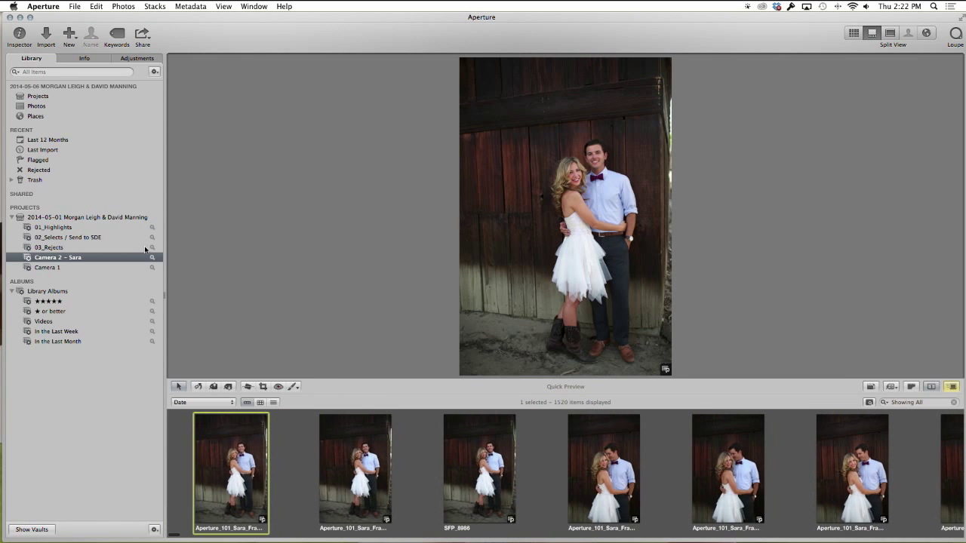
pyautogui.hscroll(10, 442, 452)
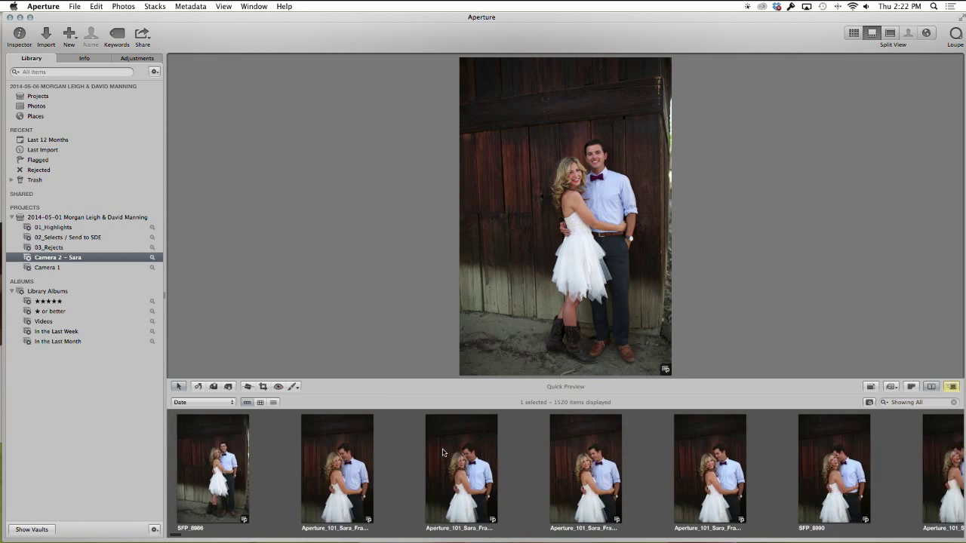
pyautogui.hscroll(4, 443, 453)
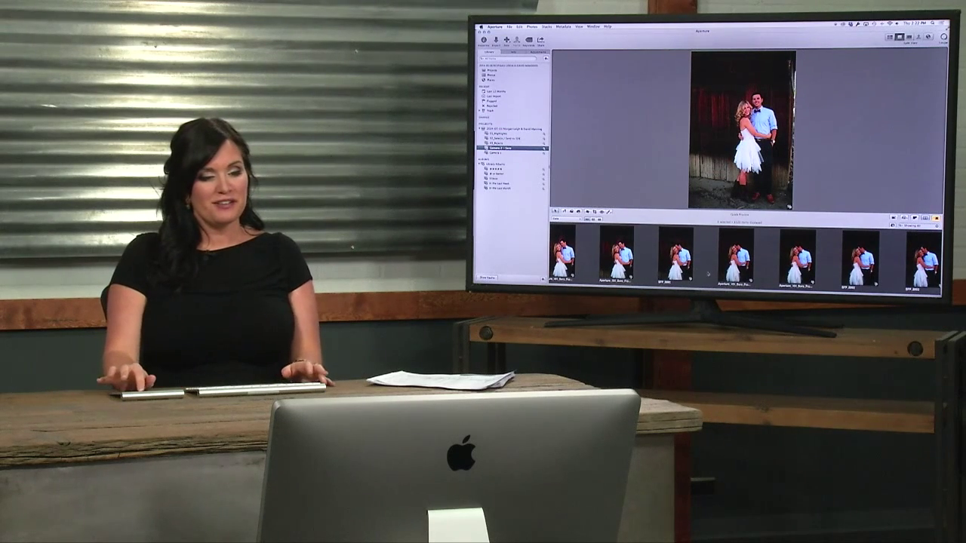
# Step: Browse the Camera 2 photos and view Aperture_101_Sara_France 060 with its EXIF camera details
pyautogui.press('Right')
pyautogui.hscroll(10, 733, 272)
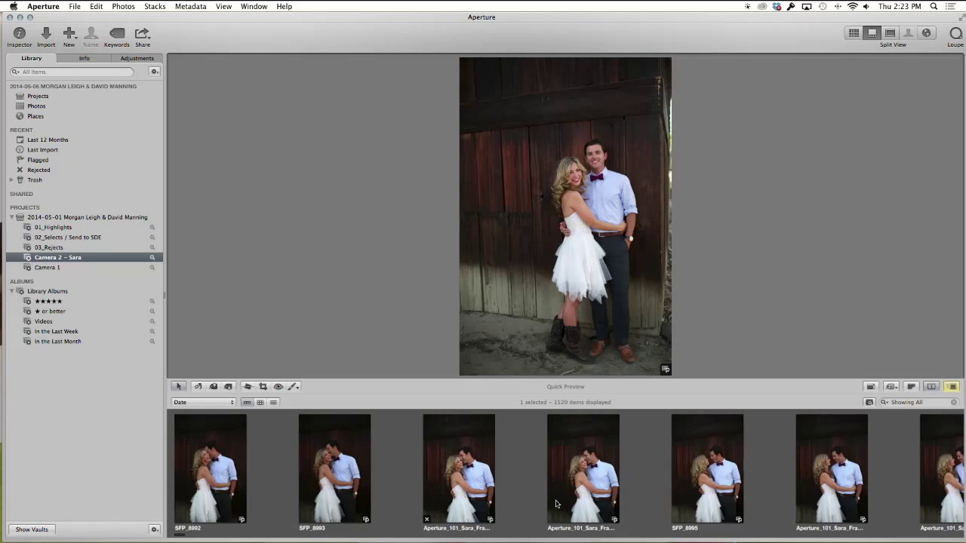
pyautogui.hscroll(5, 556, 503)
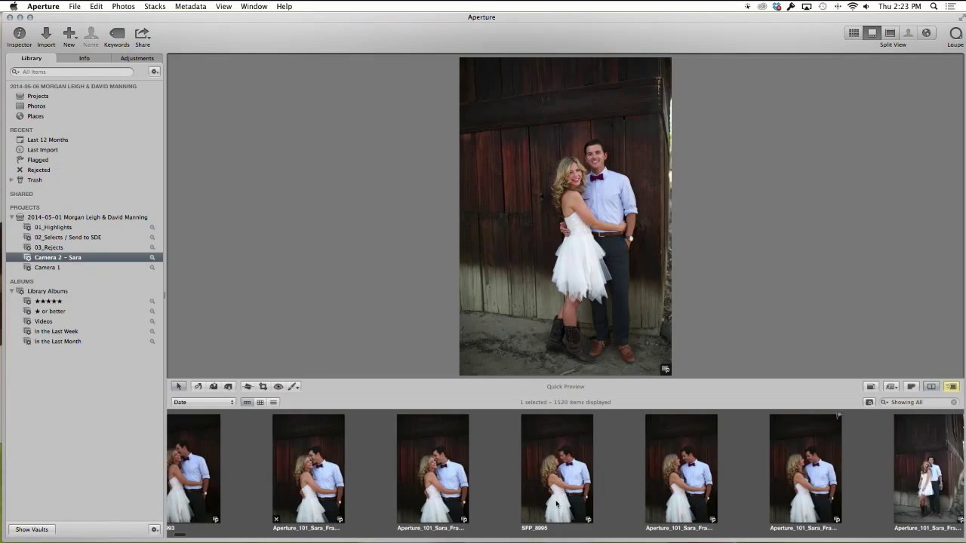
pyautogui.hscroll(2, 556, 503)
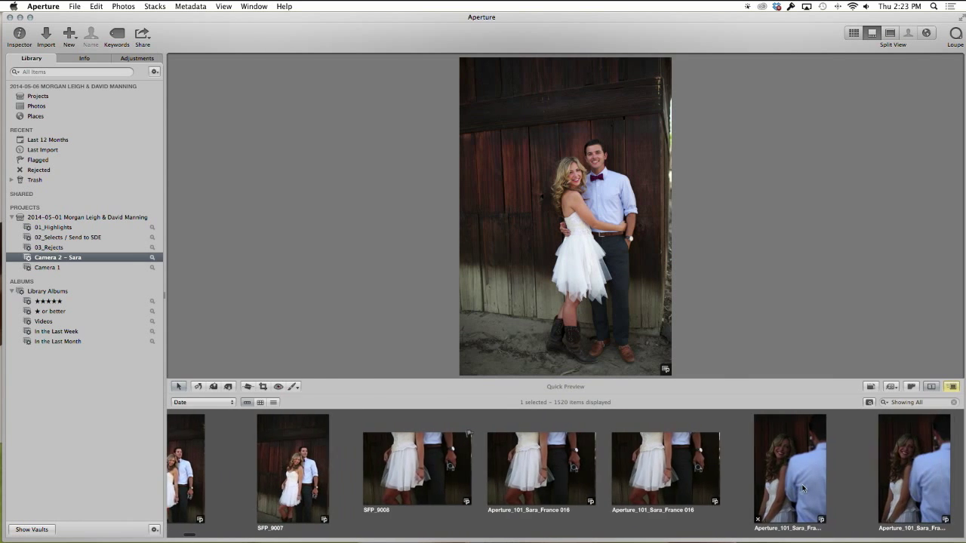
pyautogui.hscroll(8, 803, 489)
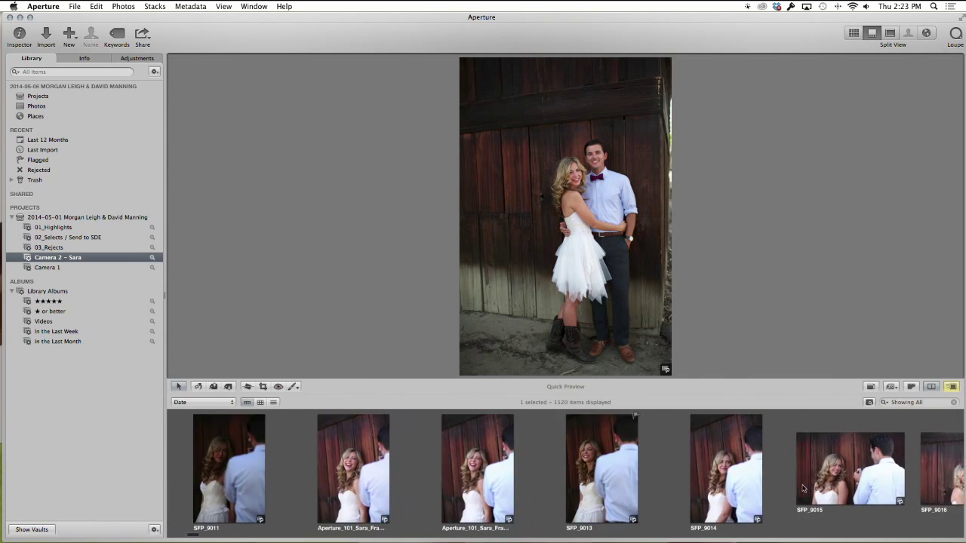
pyautogui.hscroll(10, 803, 489)
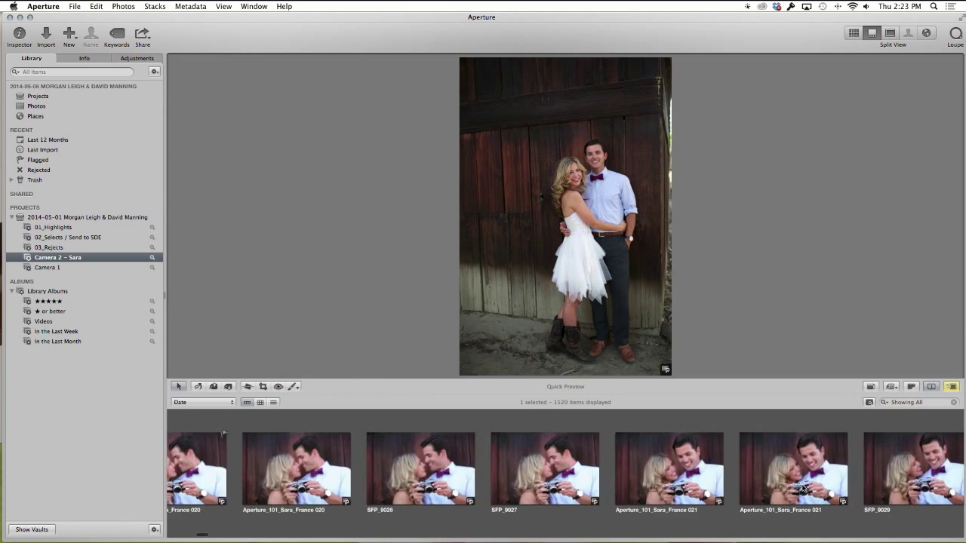
pyautogui.hscroll(10, 804, 489)
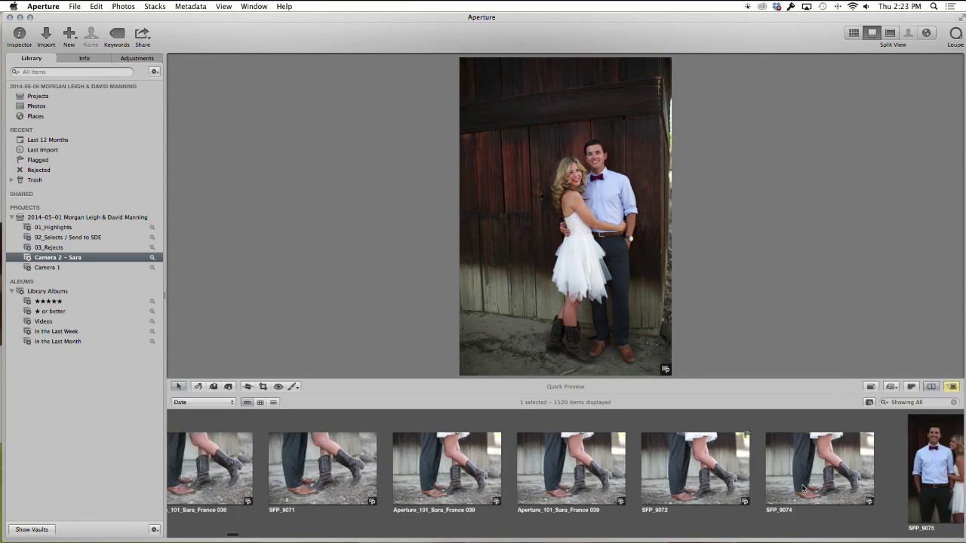
pyautogui.hscroll(-5, 804, 489)
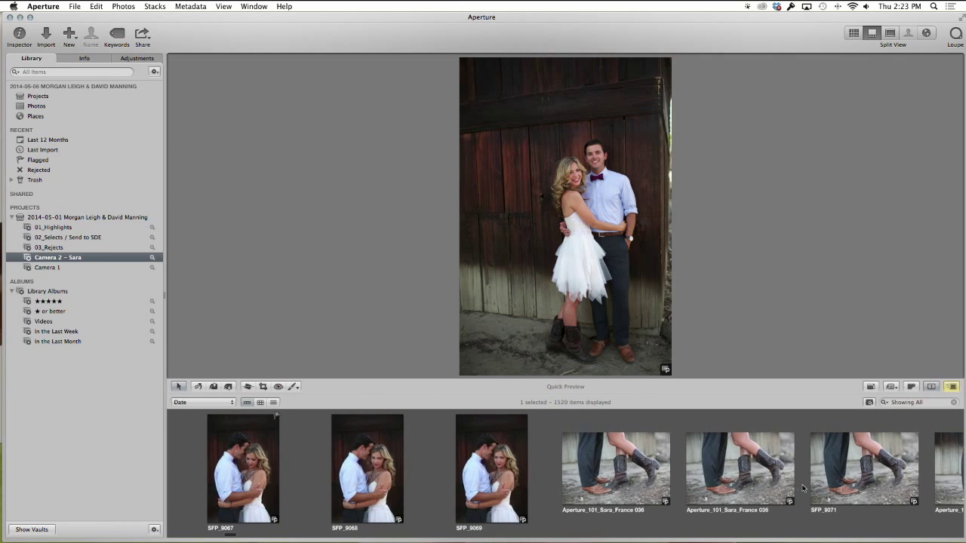
pyautogui.hscroll(10, 804, 489)
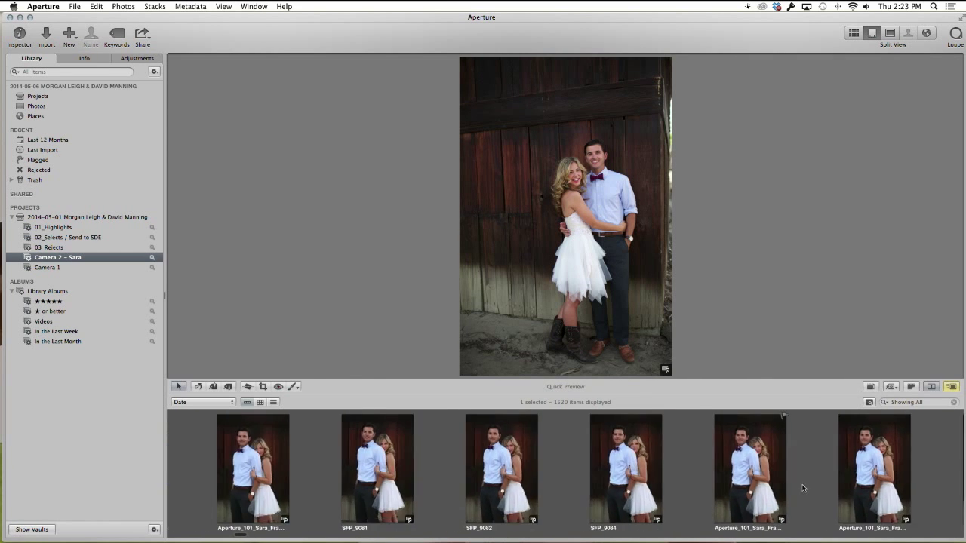
pyautogui.hscroll(10, 803, 489)
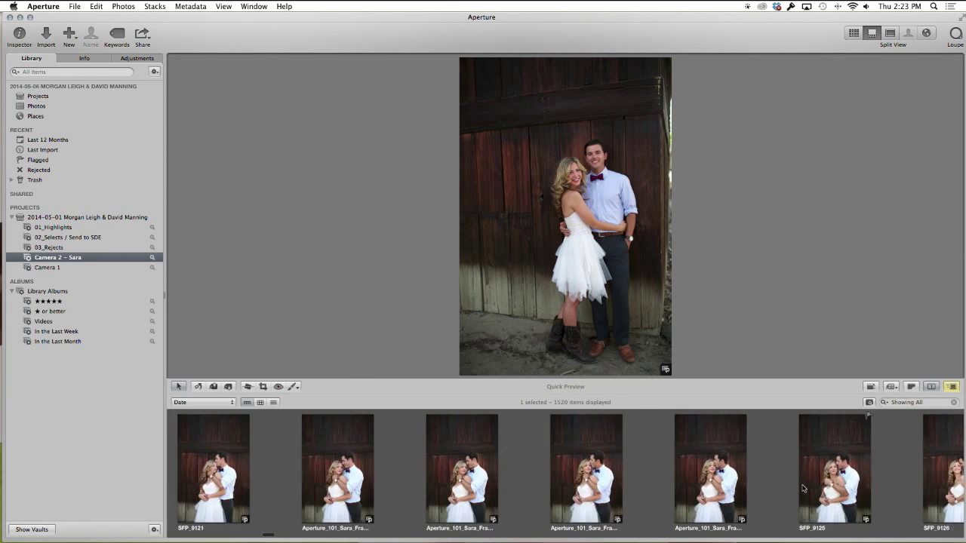
pyautogui.hscroll(3, 804, 489)
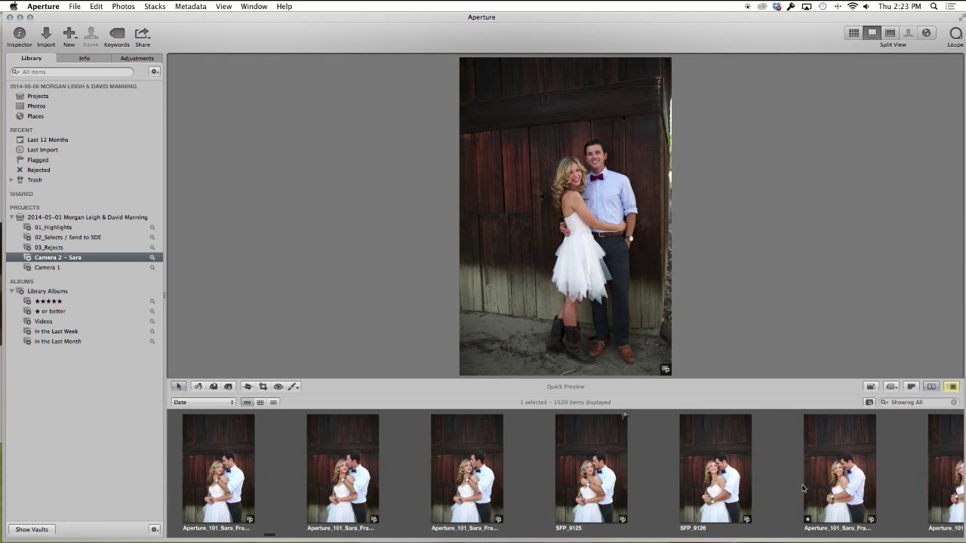
pyautogui.hscroll(3, 803, 488)
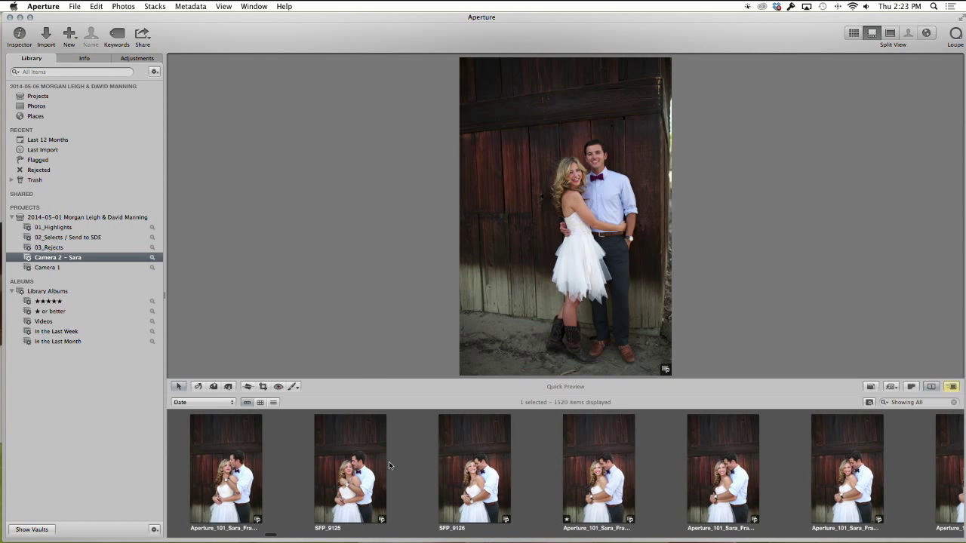
pyautogui.click(330, 474)
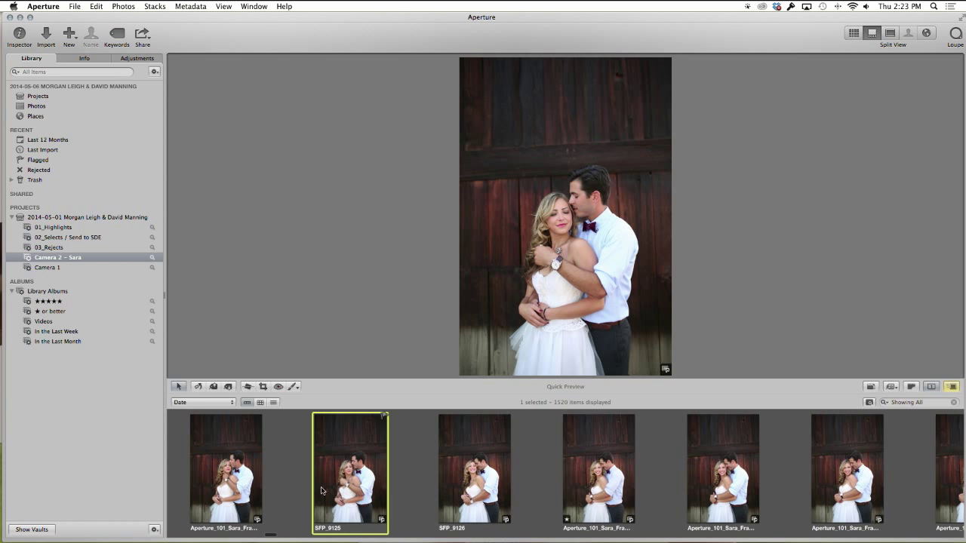
pyautogui.click(242, 485)
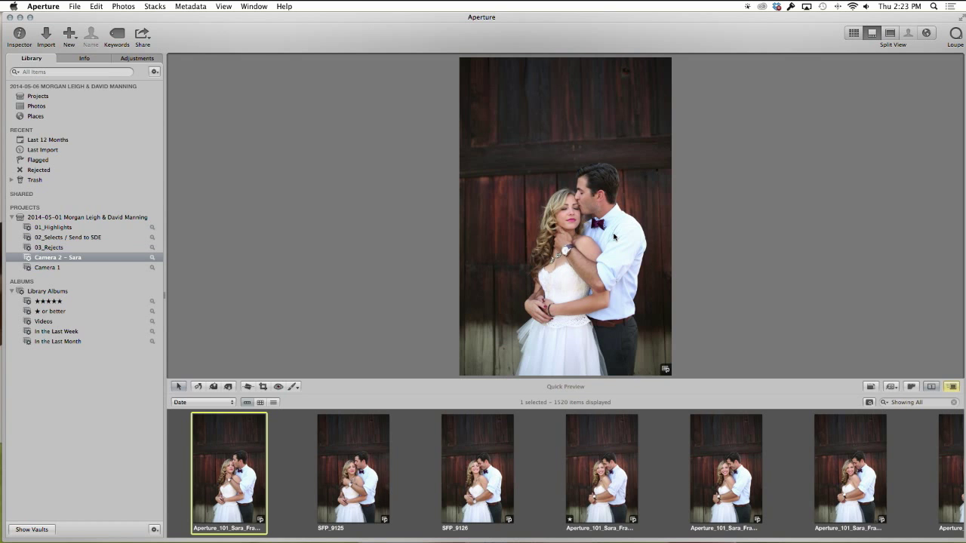
pyautogui.click(85, 58)
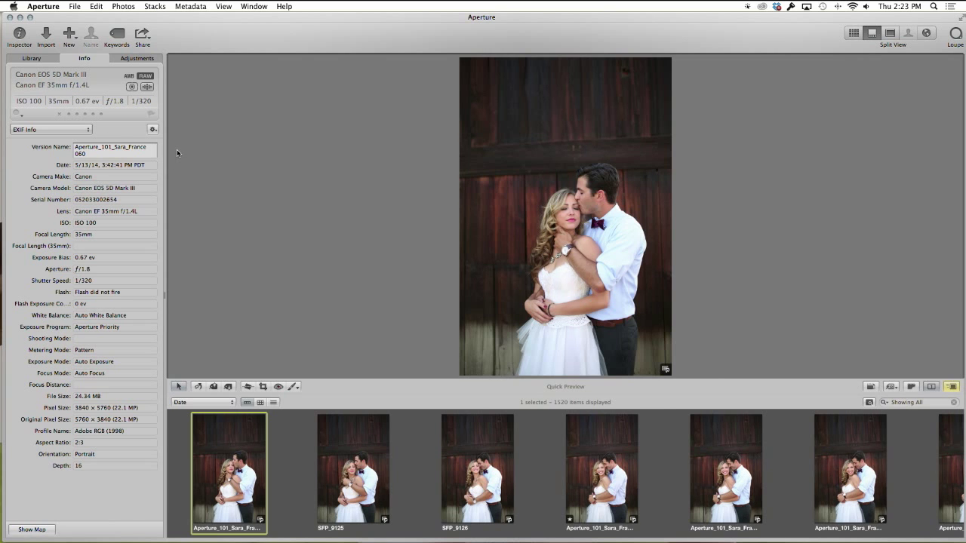
# Step: Check the capture date 5/13/14 3:42:41 PM PDT, then switch to the Camera 1 album's 173 photos
pyautogui.click(123, 164)
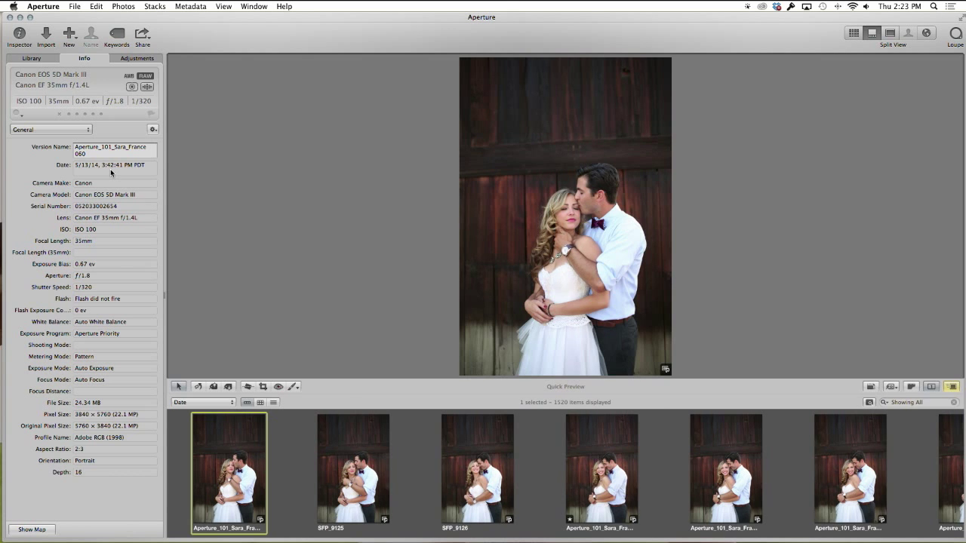
pyautogui.click(25, 60)
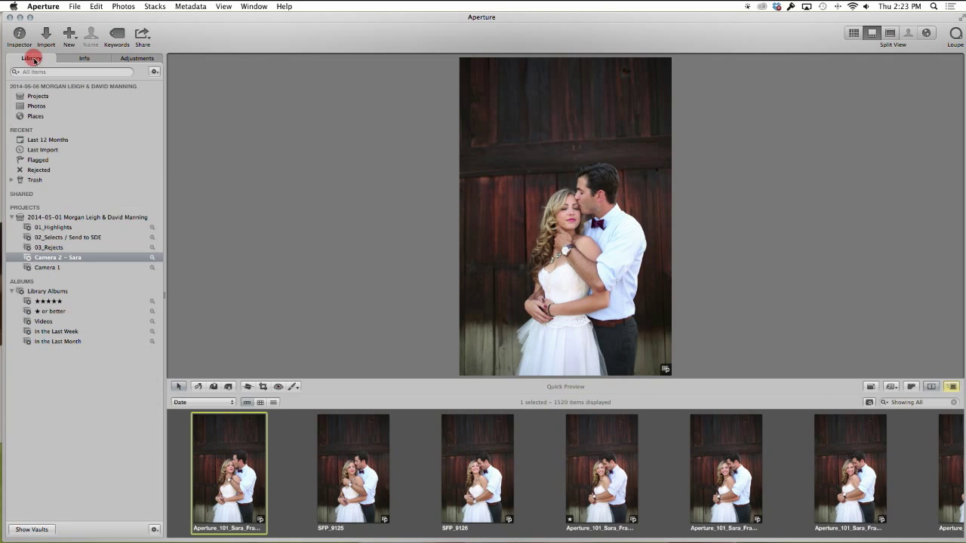
pyautogui.click(74, 268)
# Step: Scroll back to the early Camera 1 couple portraits and show RY8A4847 in the viewer
pyautogui.hscroll(20, 617, 470)
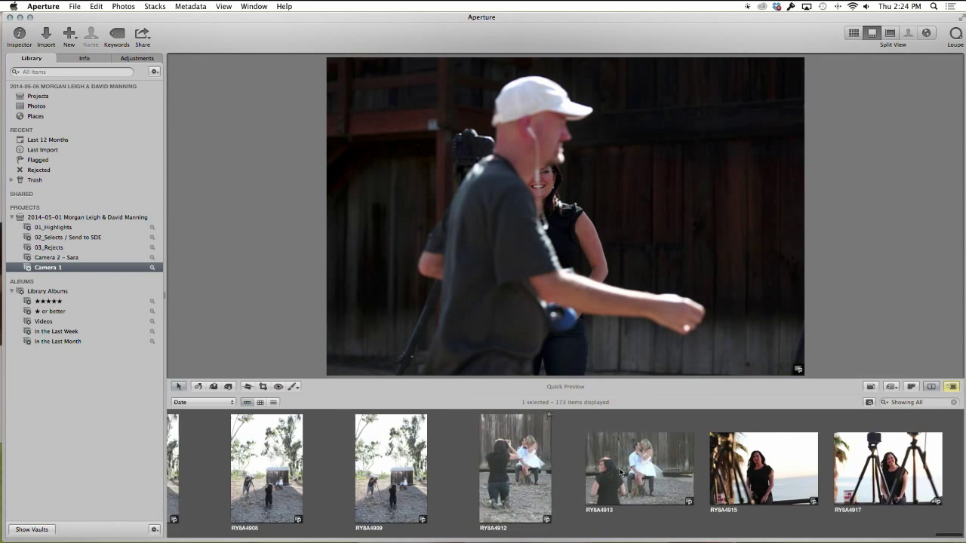
pyautogui.hscroll(-10, 620, 473)
pyautogui.hscroll(-6, 623, 471)
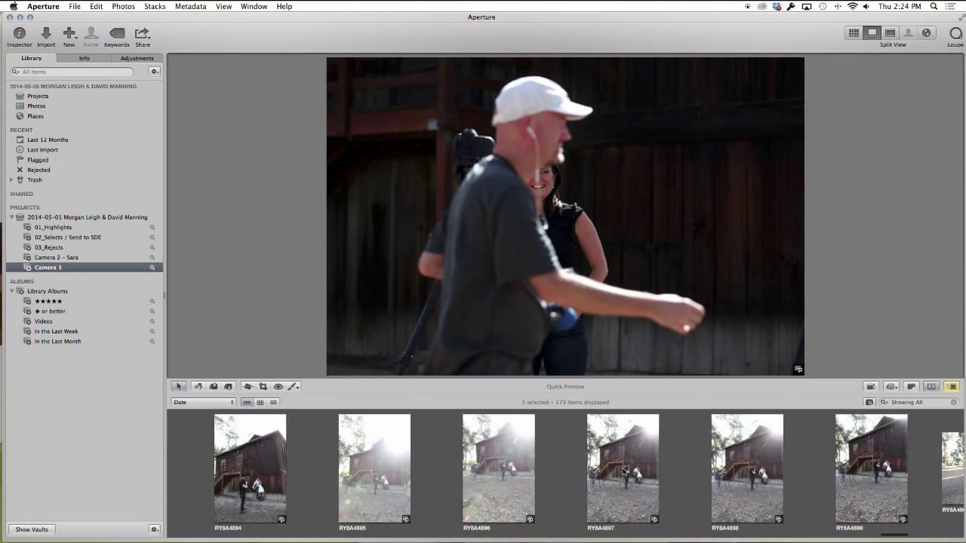
pyautogui.hscroll(-6, 623, 472)
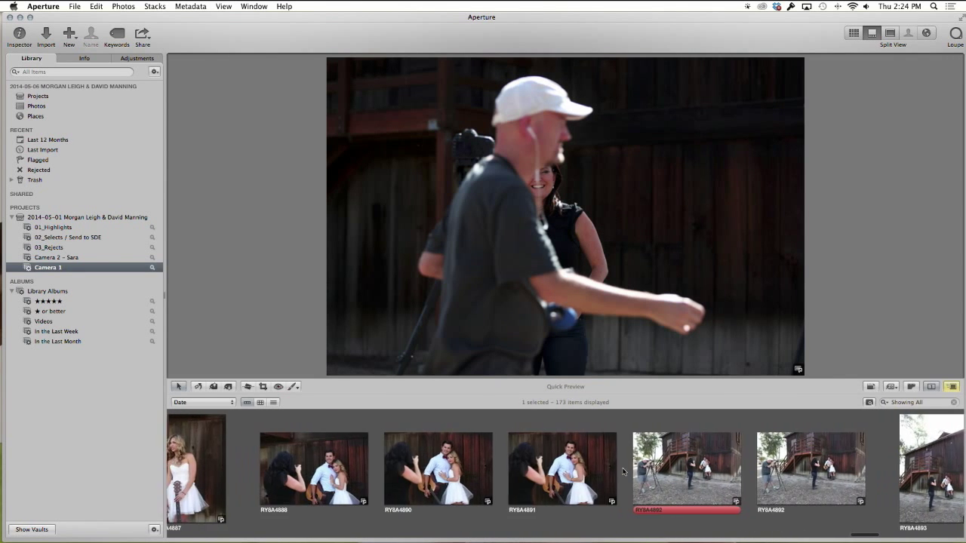
pyautogui.hscroll(-8, 623, 472)
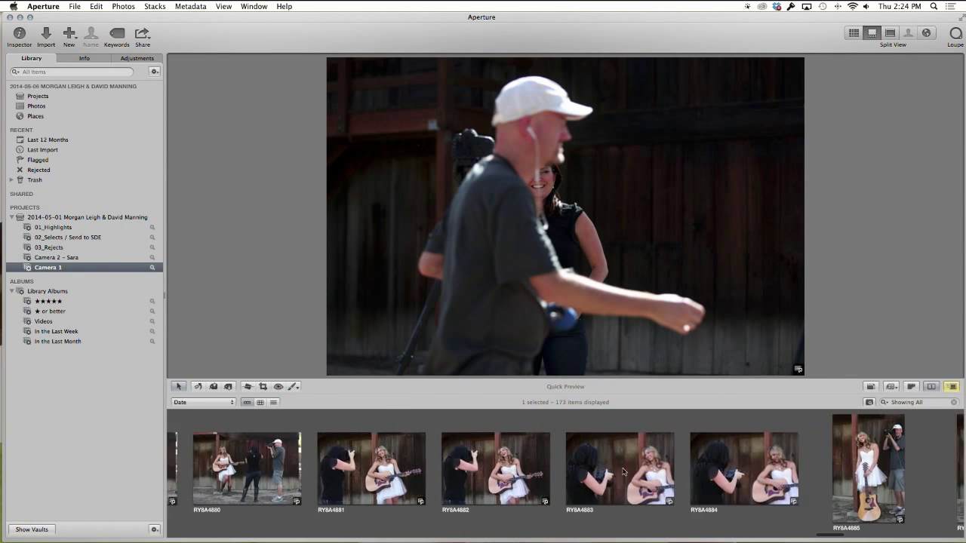
pyautogui.hscroll(-10, 623, 472)
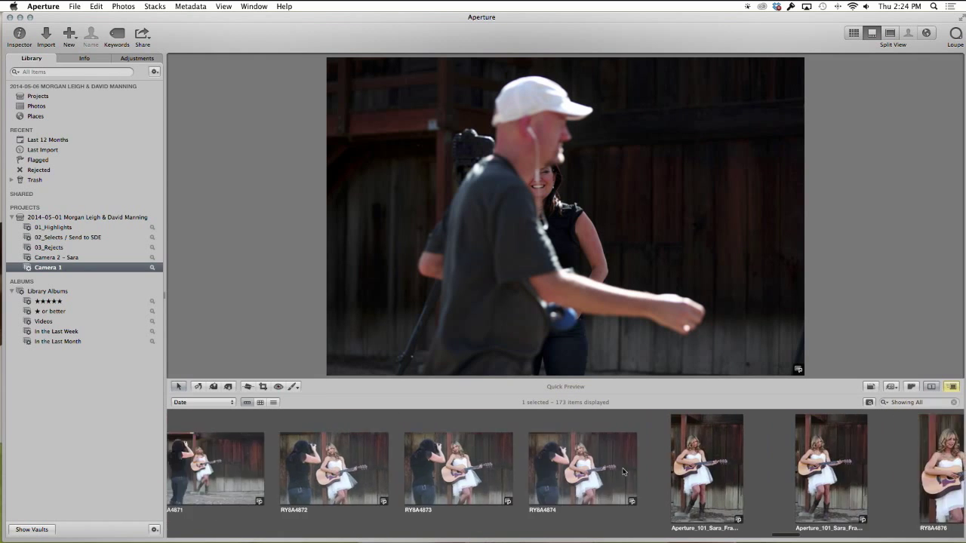
pyautogui.hscroll(3, 624, 471)
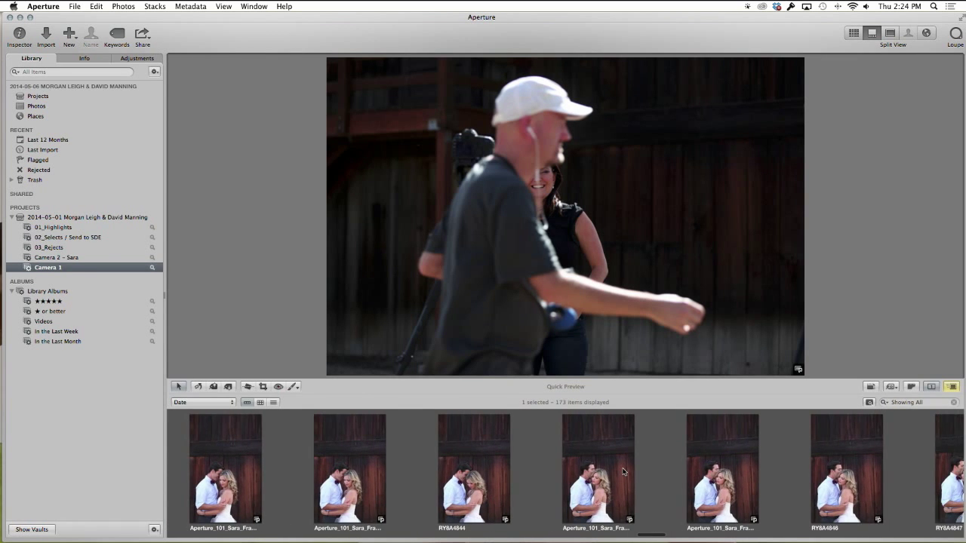
pyautogui.hscroll(1, 623, 472)
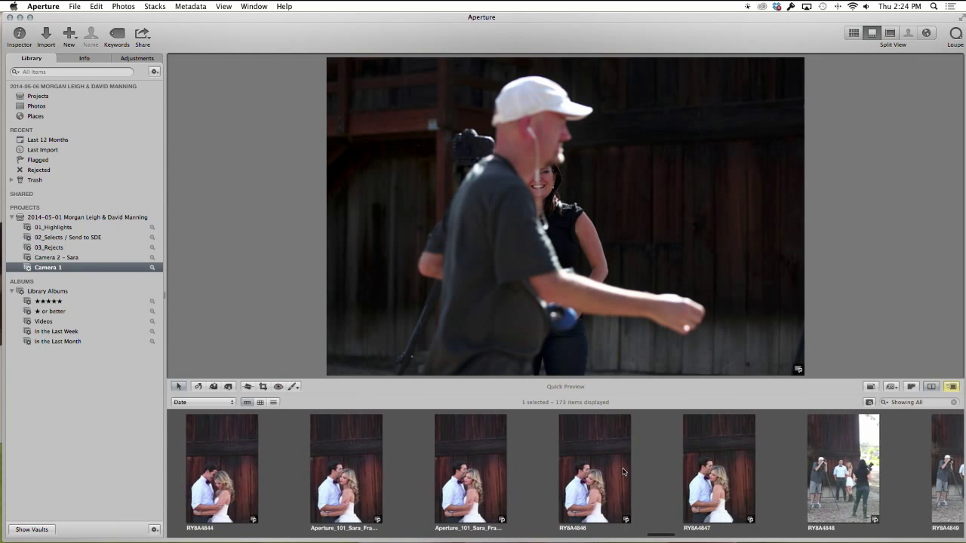
pyautogui.click(727, 487)
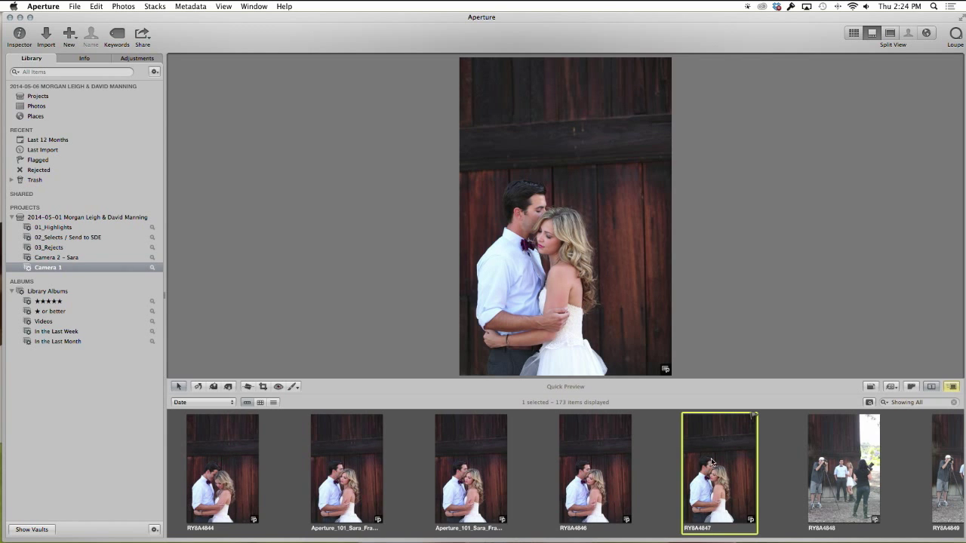
pyautogui.press('super')
# Step: Select all 173 Camera 1 photos, then open and cancel the Batch Change dialog
pyautogui.press('super+a')
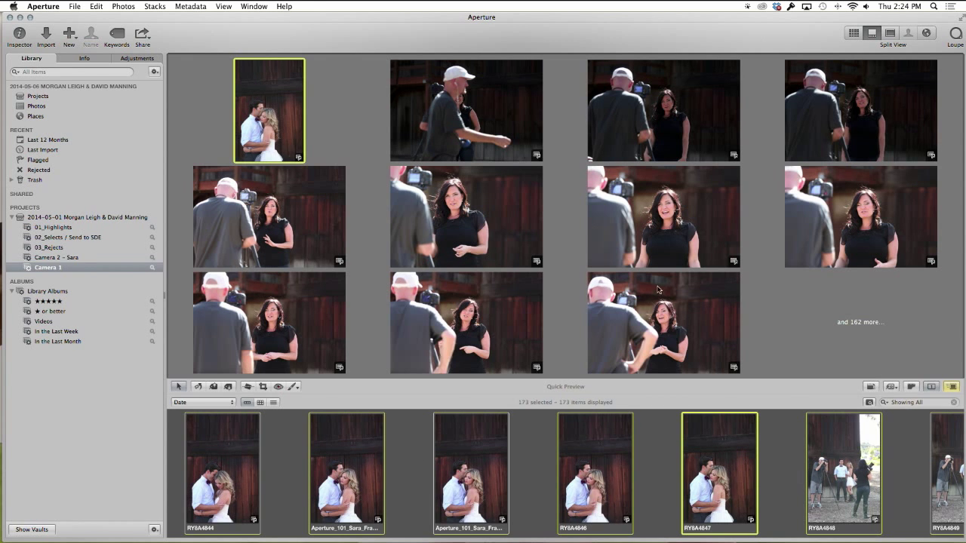
pyautogui.click(186, 8)
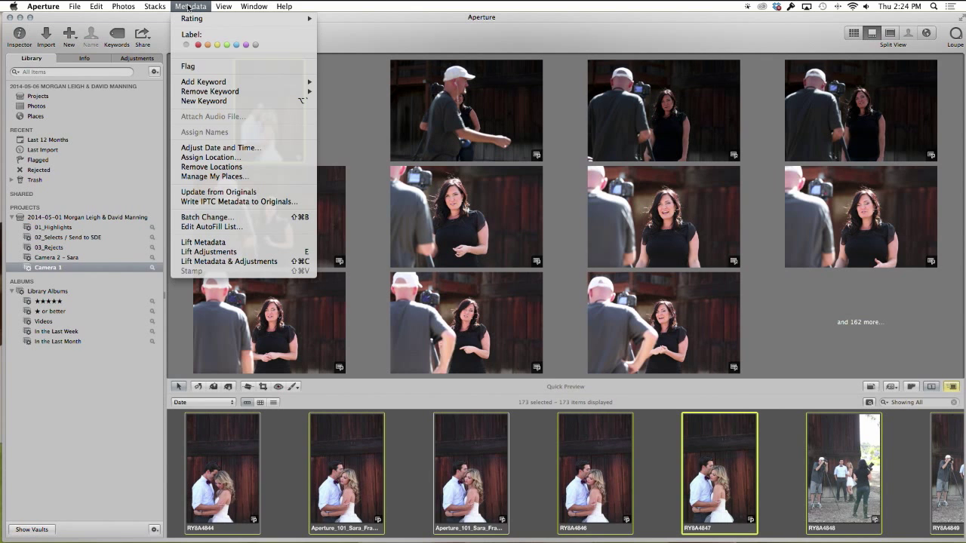
pyautogui.click(205, 217)
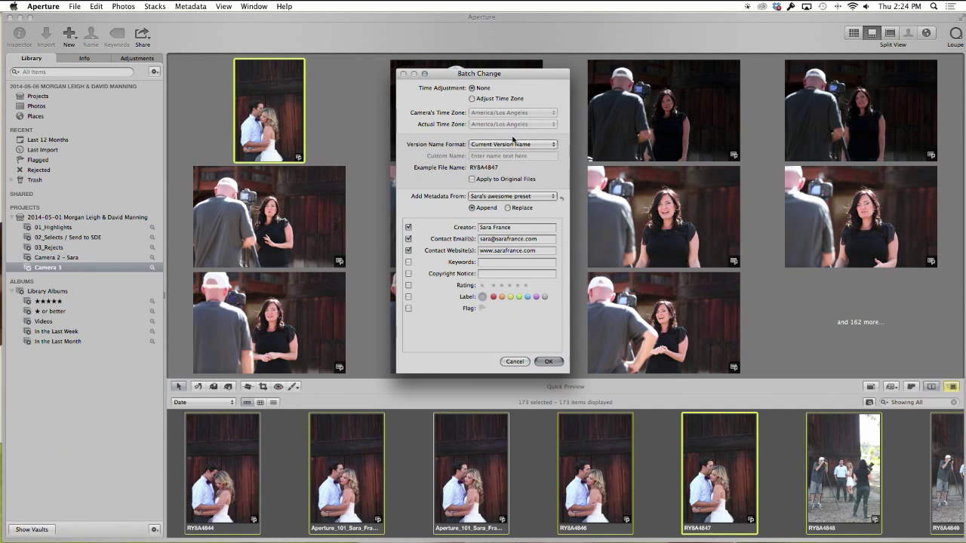
pyautogui.moveTo(510, 74); pyautogui.dragTo(440, 18)
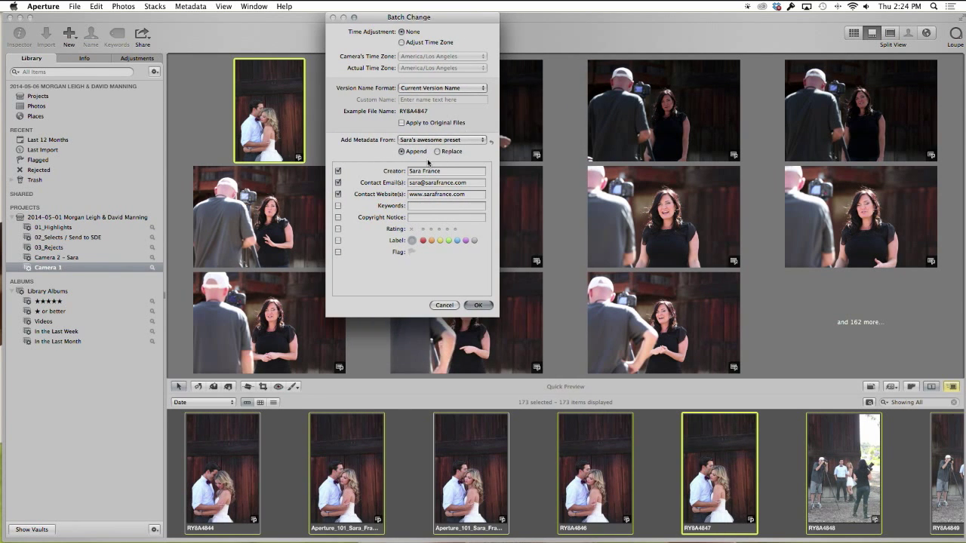
pyautogui.click(444, 305)
# Step: Set the Adjusted date and time to 5/13/2014 3:42:41 PM, leaving original files unchanged
pyautogui.click(191, 6)
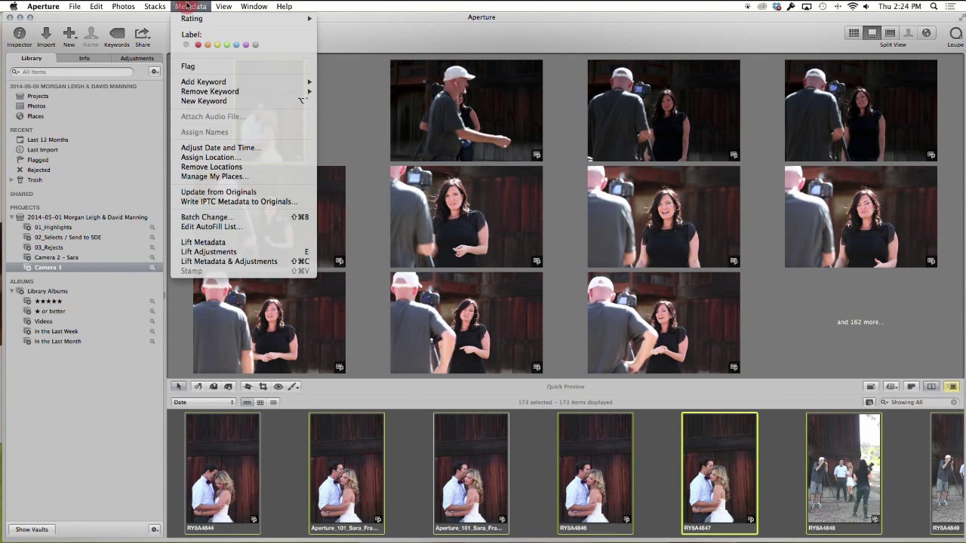
pyautogui.moveTo(212, 6)
pyautogui.click(214, 148)
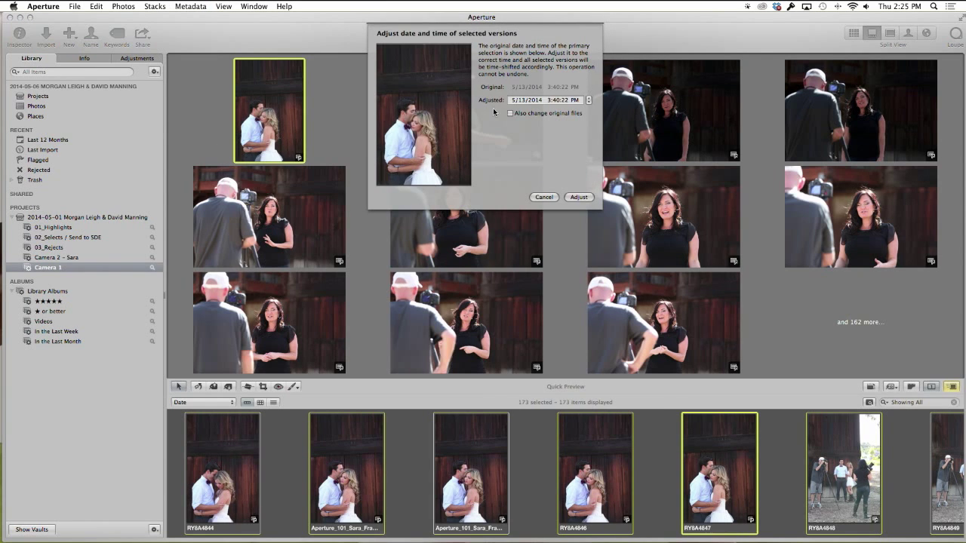
pyautogui.click(556, 99)
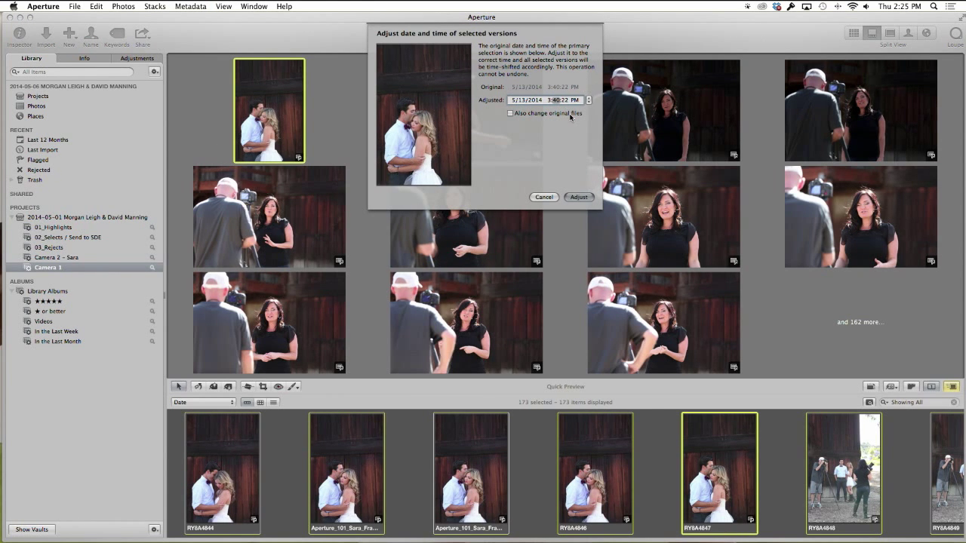
pyautogui.write('42:')
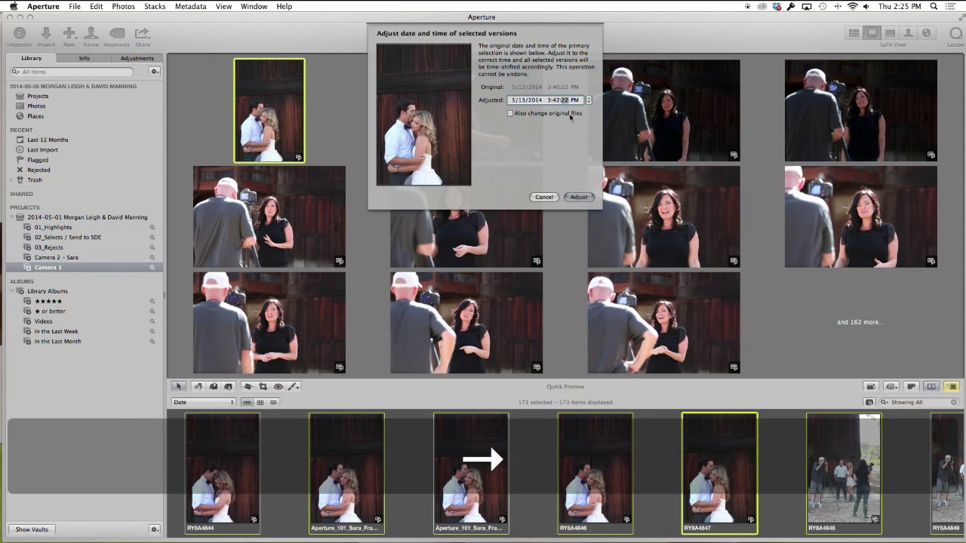
pyautogui.write('43')
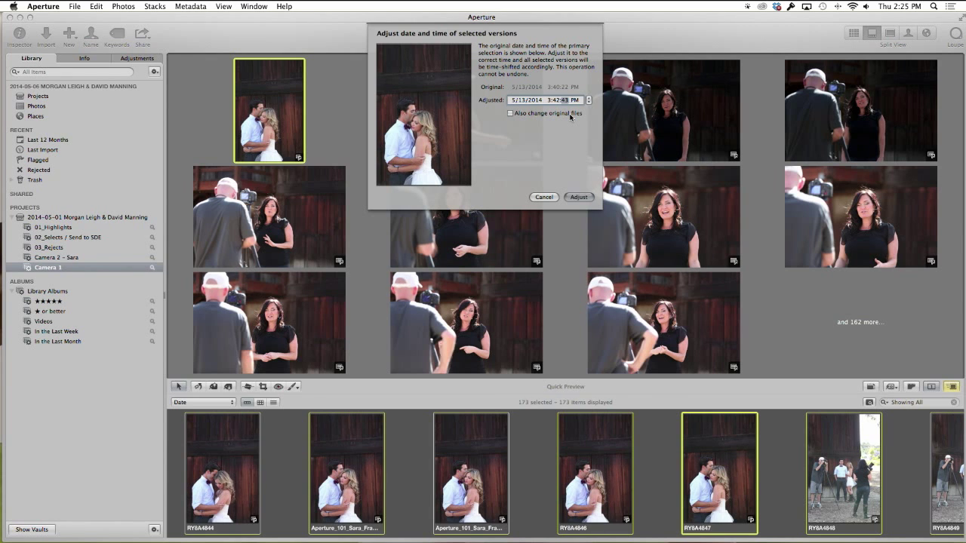
pyautogui.press('BackSpace')
pyautogui.write('1')
pyautogui.click(562, 120)
pyautogui.click(576, 197)
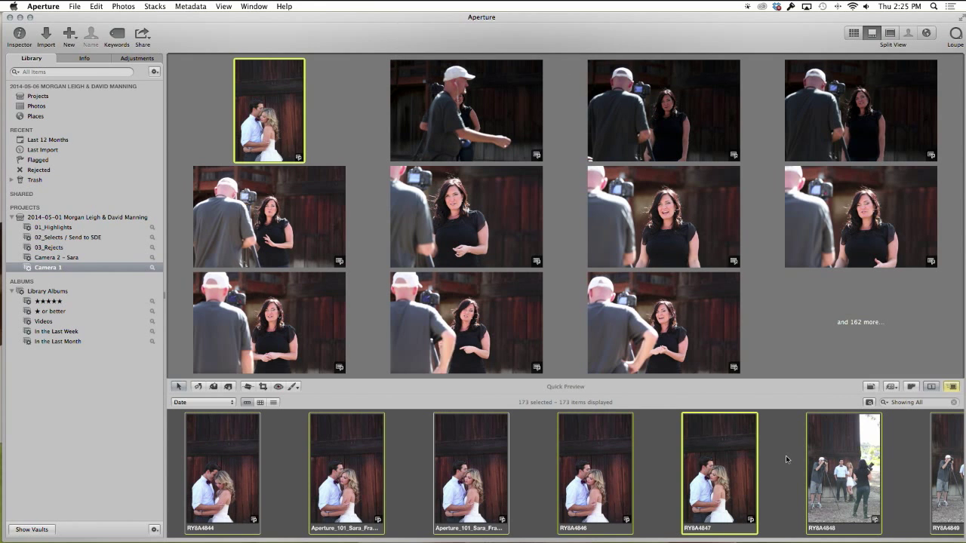
# Step: Check the shifted dates of RY8A4846, RY8A4847 and RY8A4848 (3:43:28 PM) in the Info tab
pyautogui.click(602, 476)
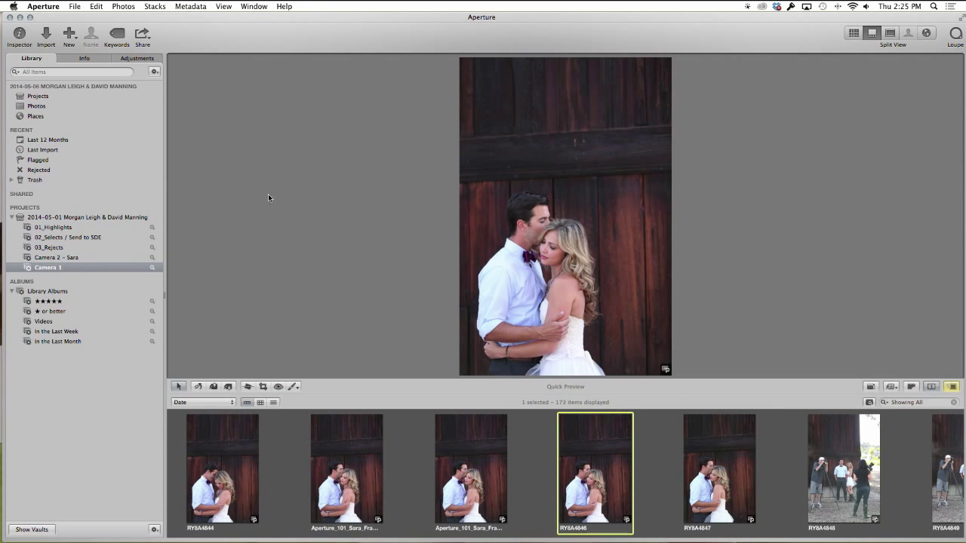
pyautogui.click(90, 58)
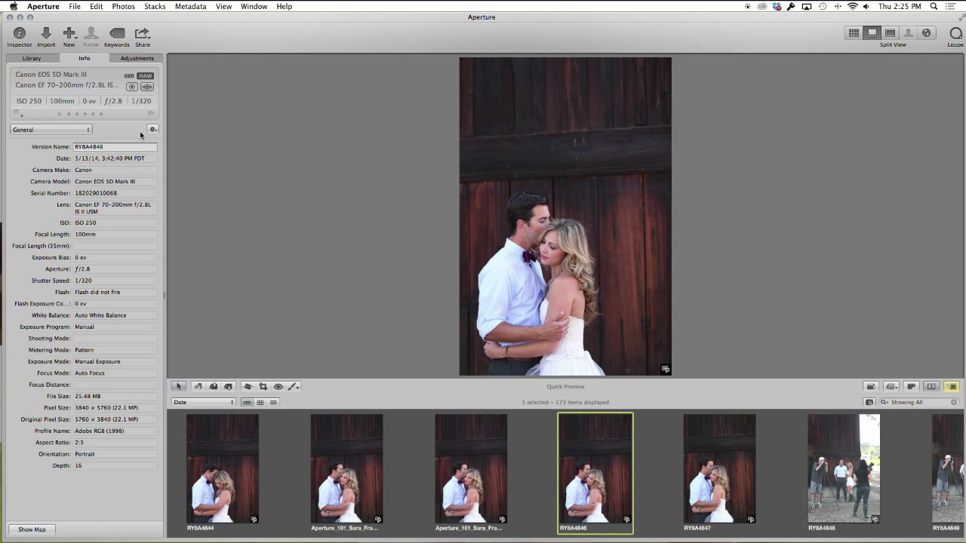
pyautogui.press('Right')
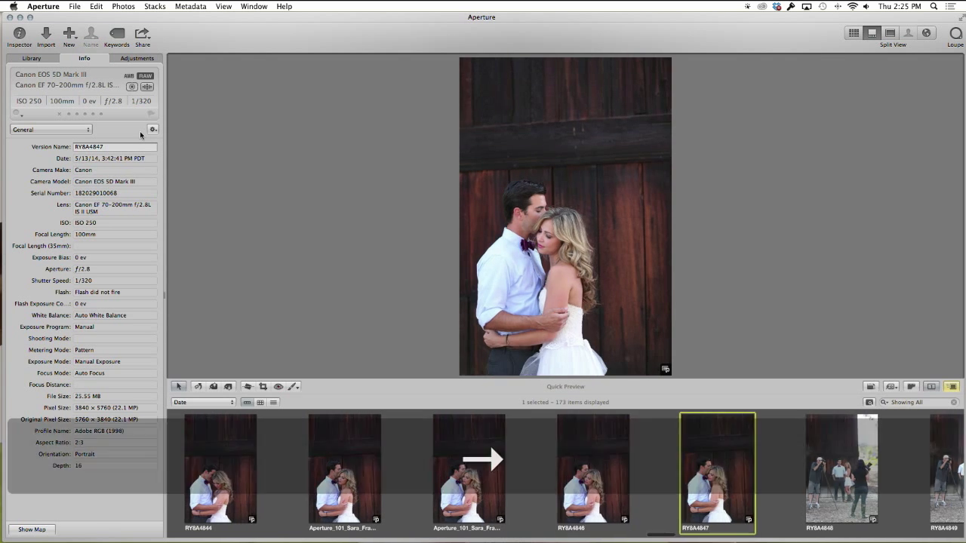
pyautogui.press('Right')
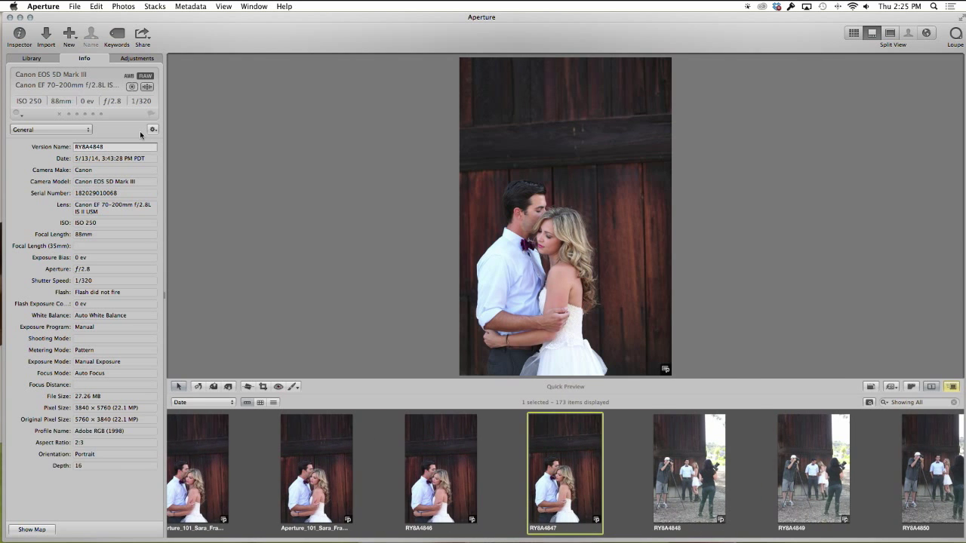